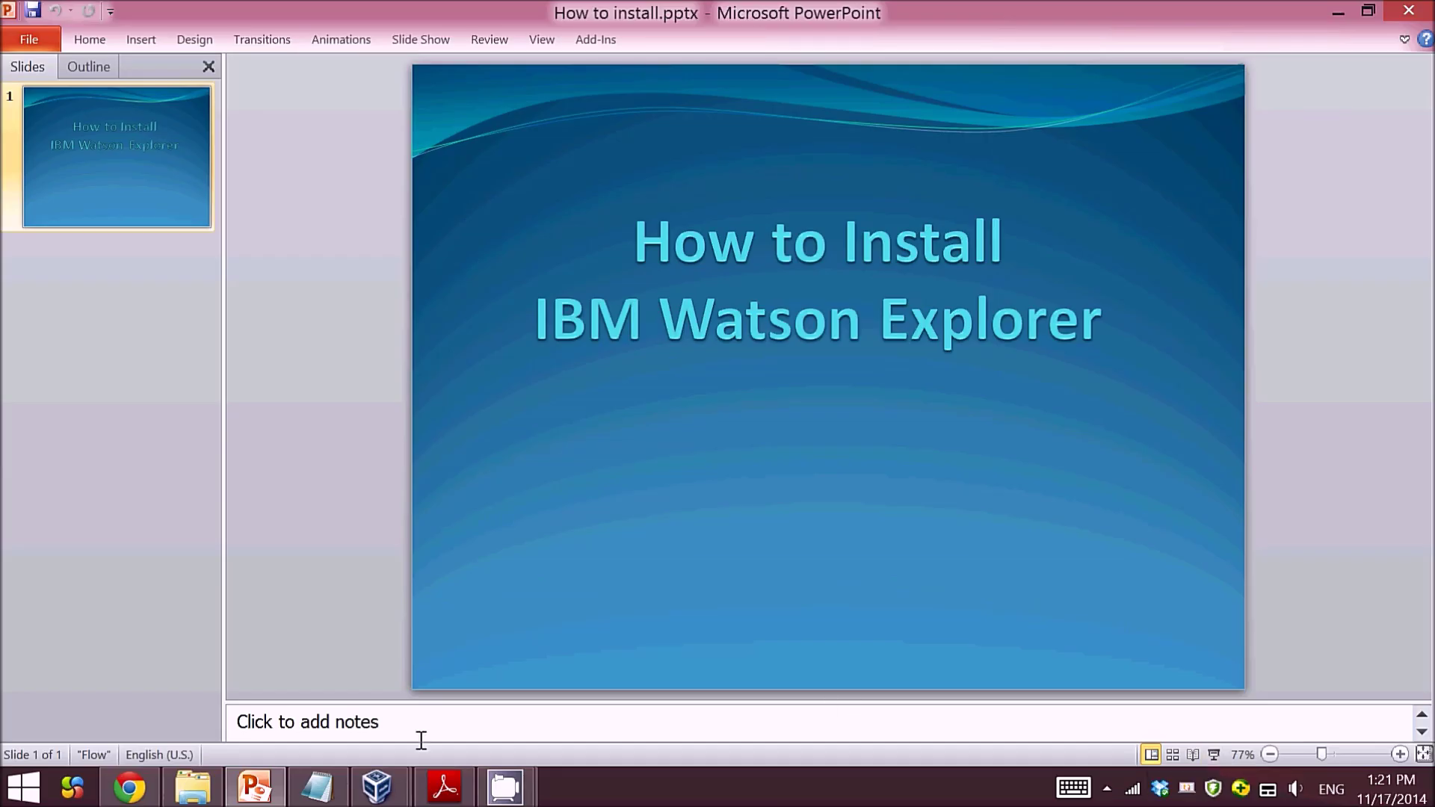
Review the IBM Knowledge Center install guide and the InfosphereDataExplorer download index in Chrome.
left_click(129, 788)
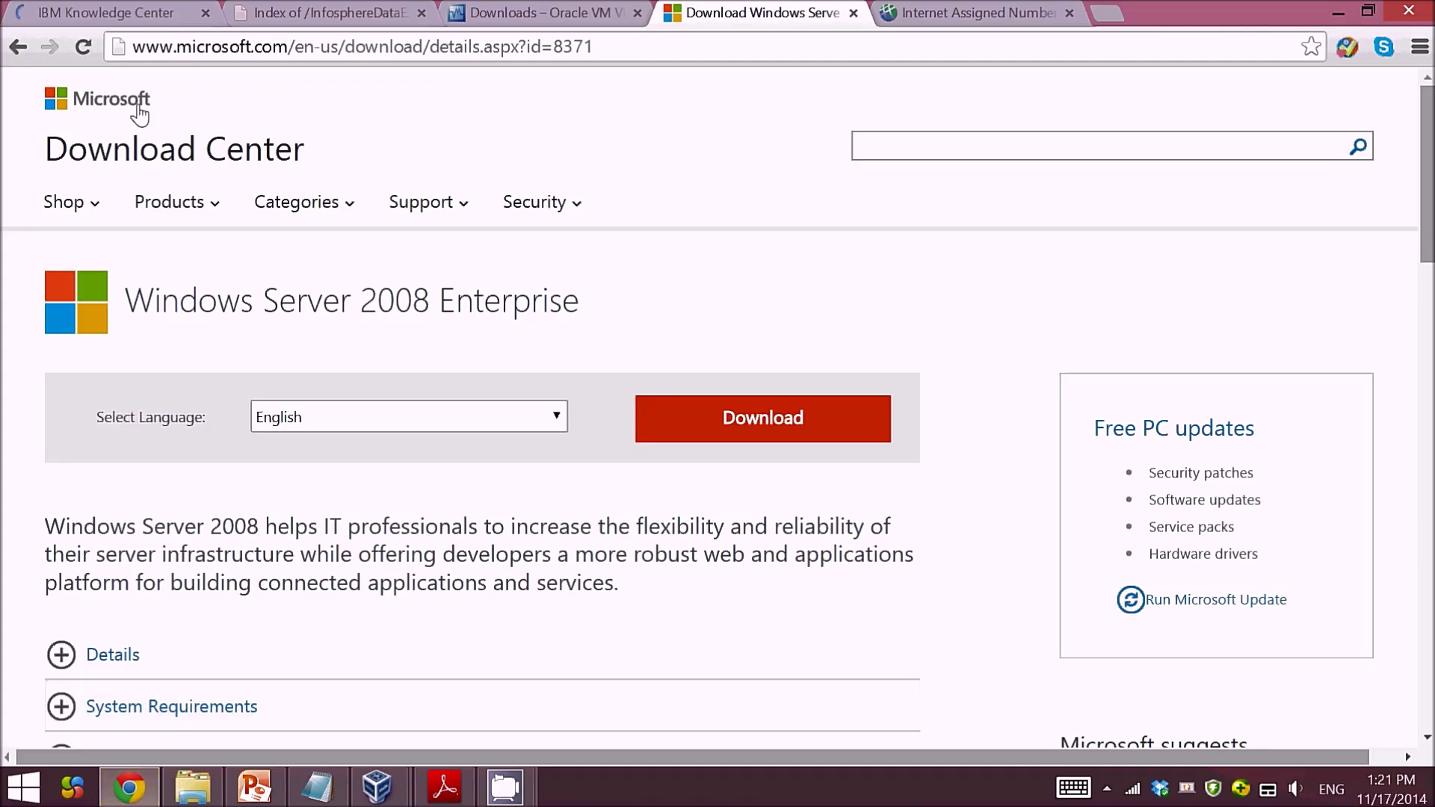
left_click(138, 6)
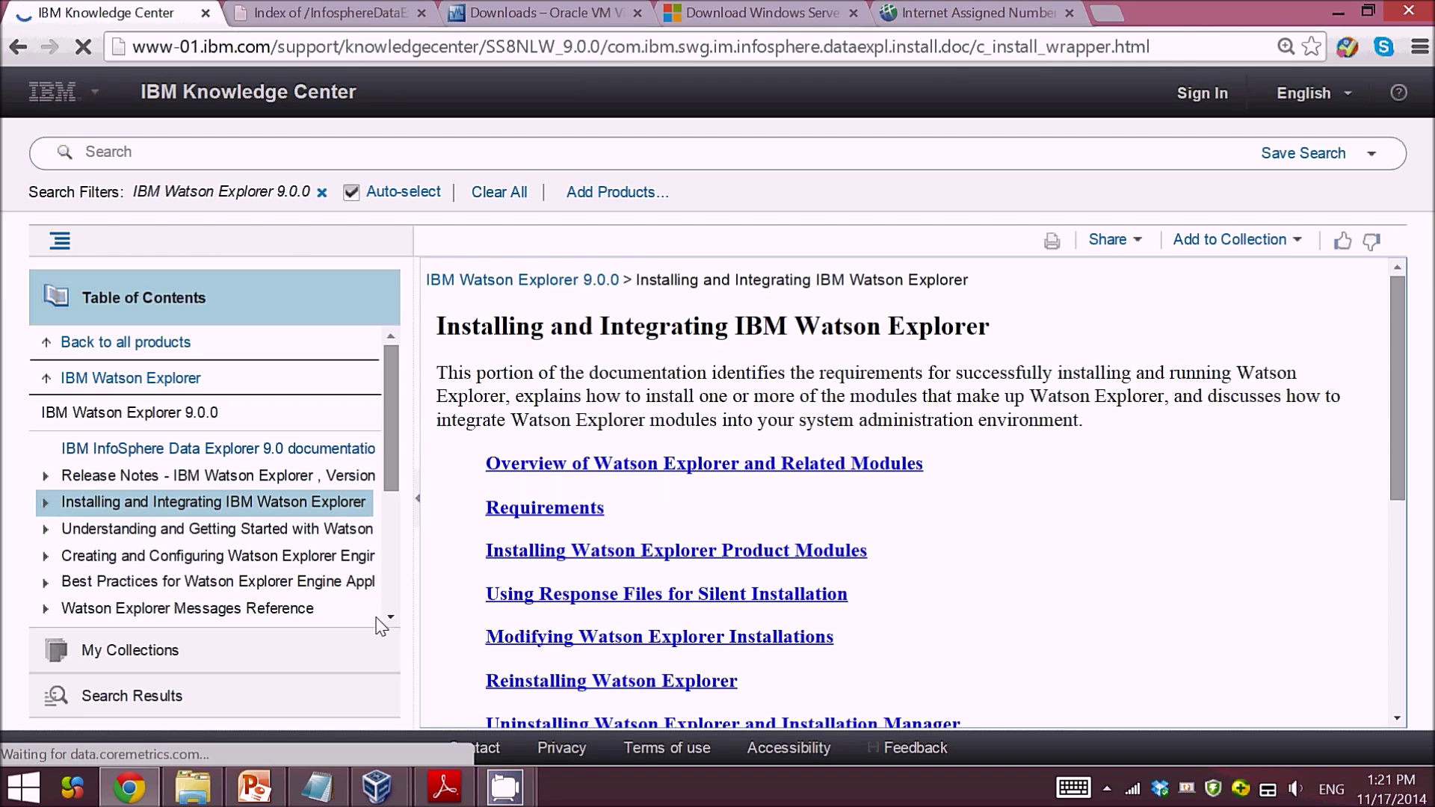
left_click(329, 13)
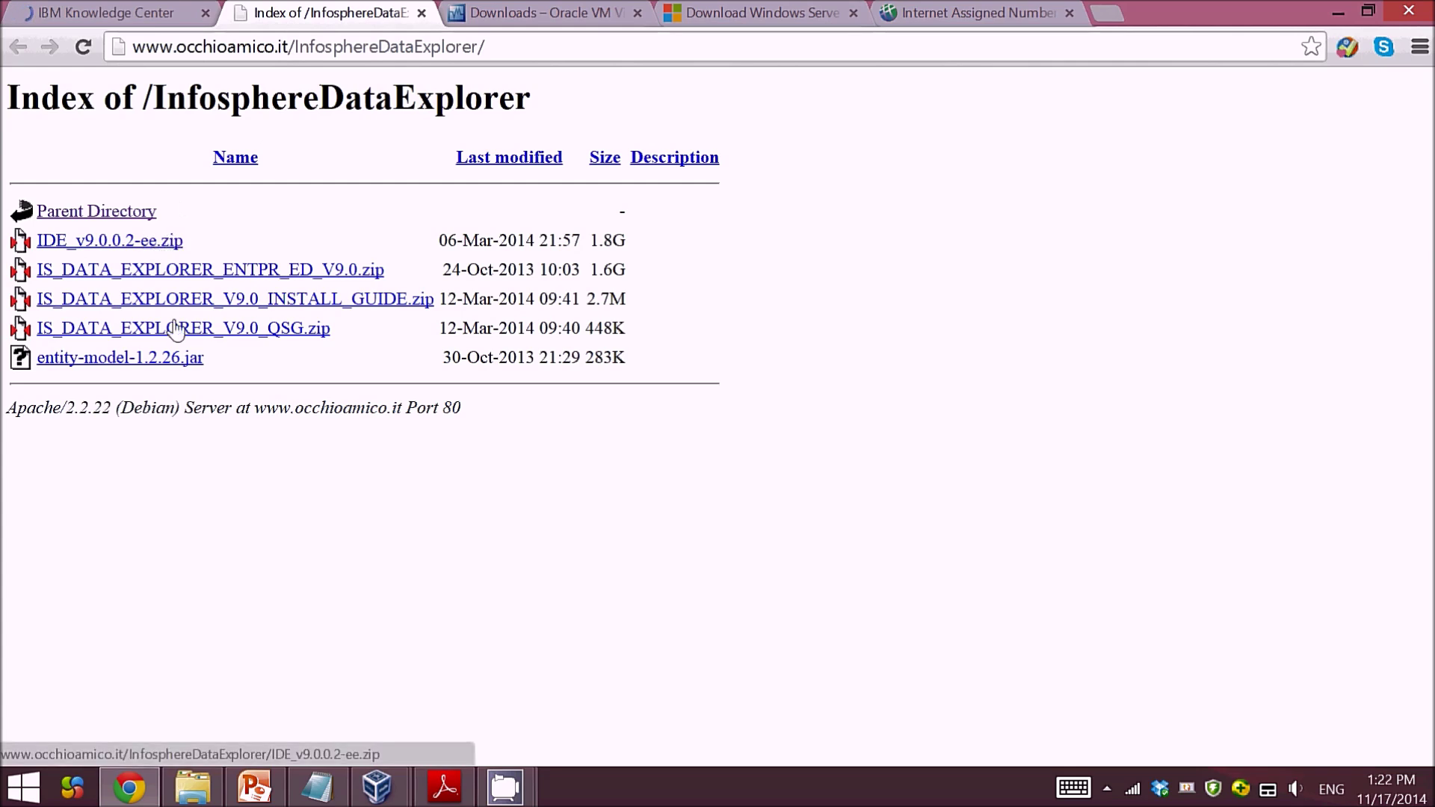
left_click(192, 784)
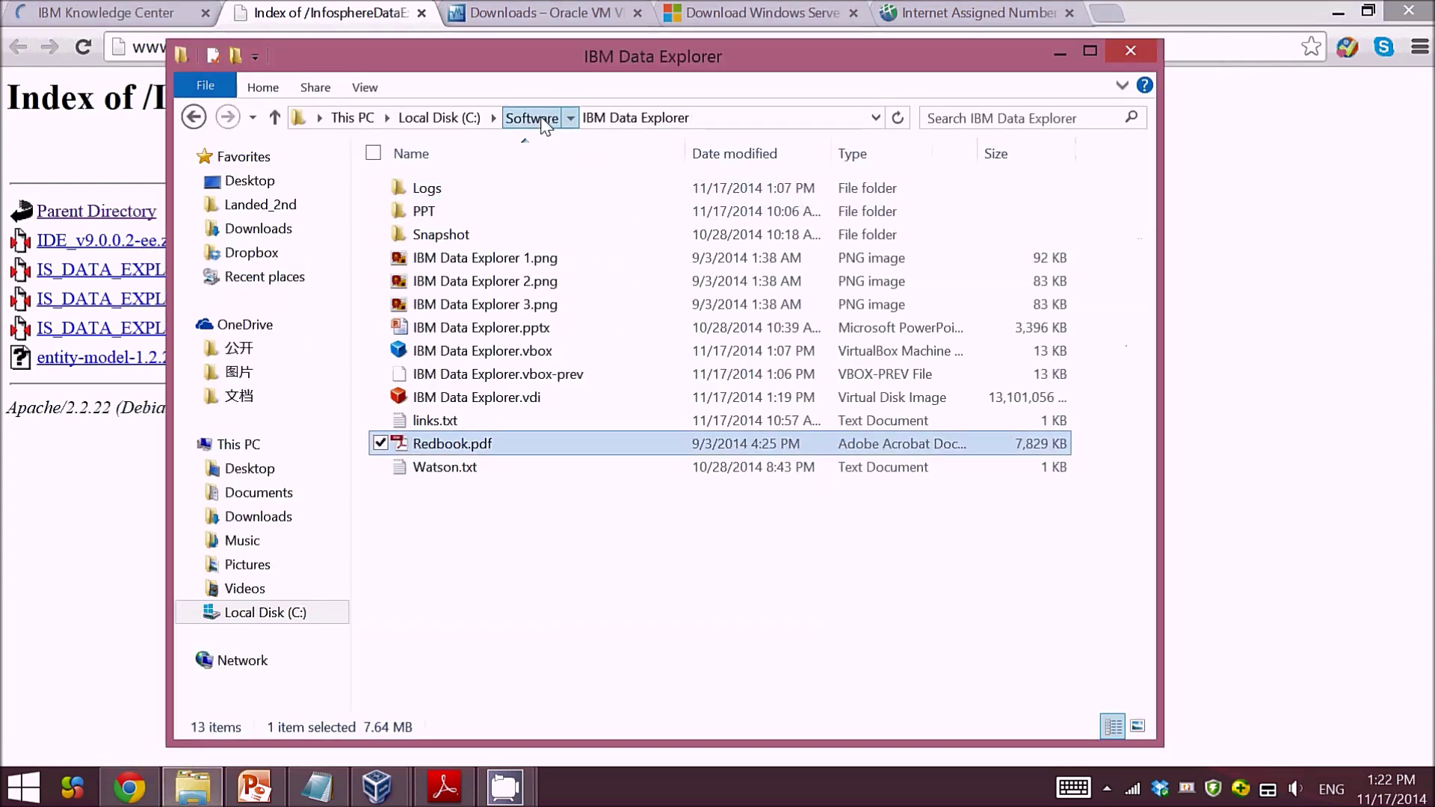
Go to Software\Explorer\IDE_v9.0.0-EE and launch the launchpad64.exe installer.
left_click(531, 117)
double_click(535, 191)
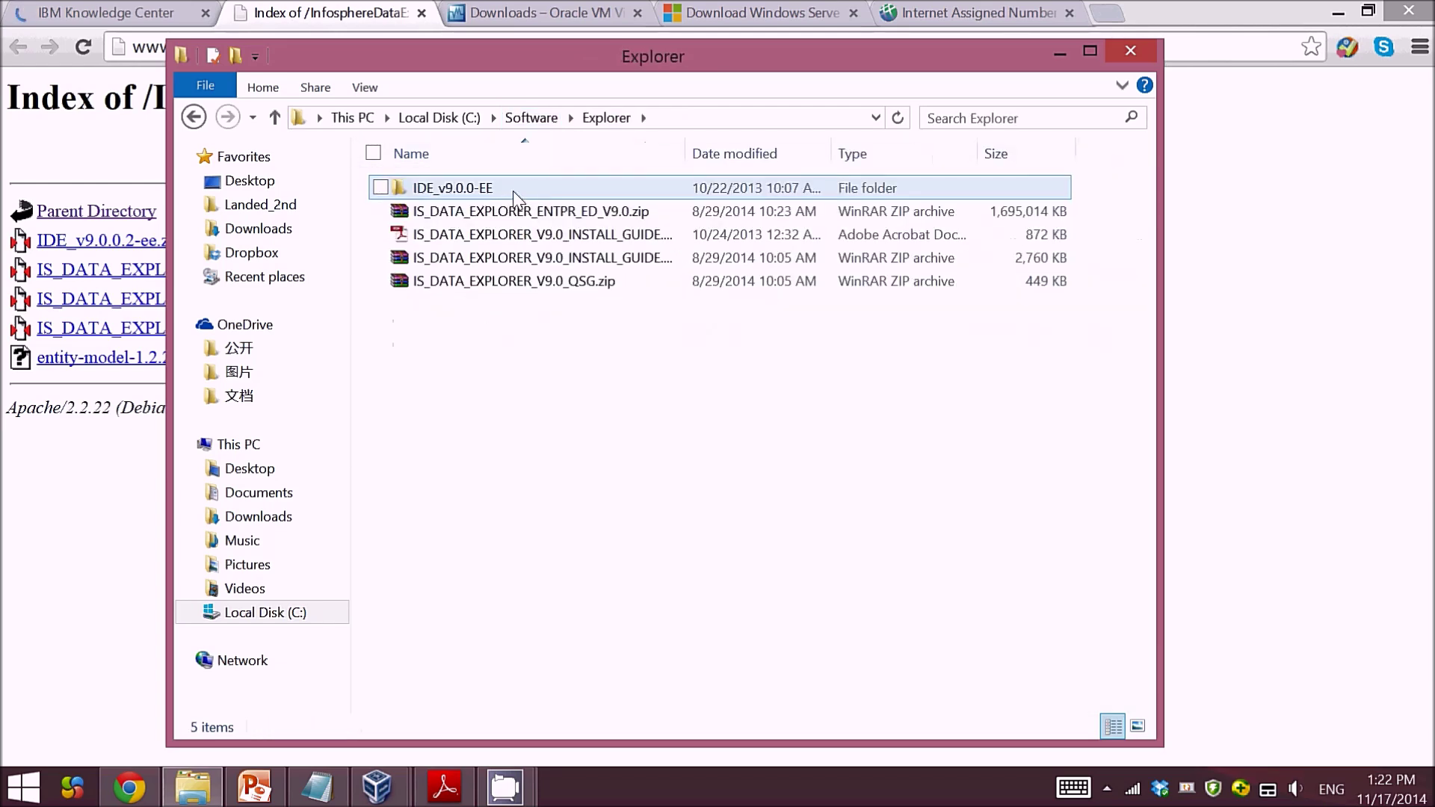
double_click(526, 190)
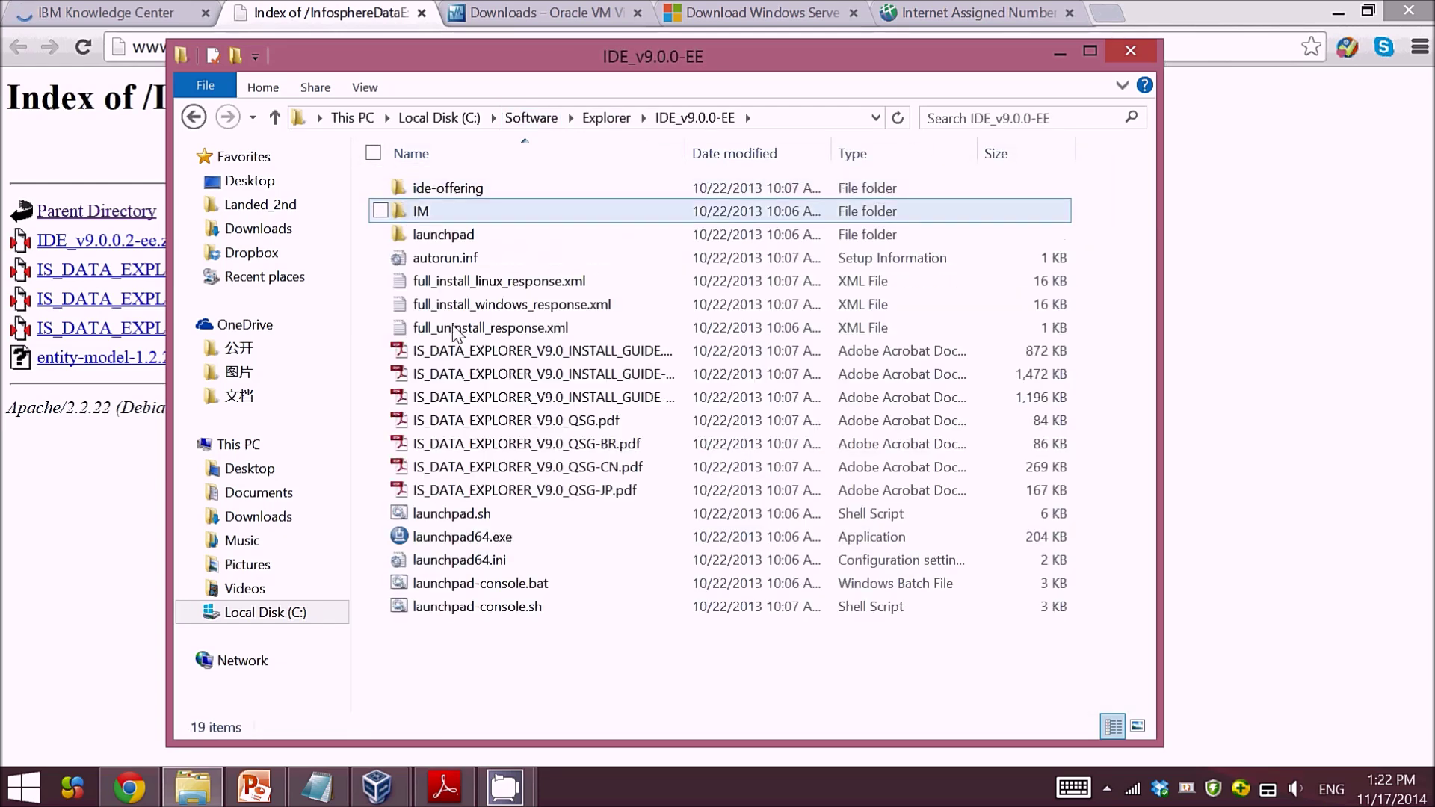
left_click(531, 535)
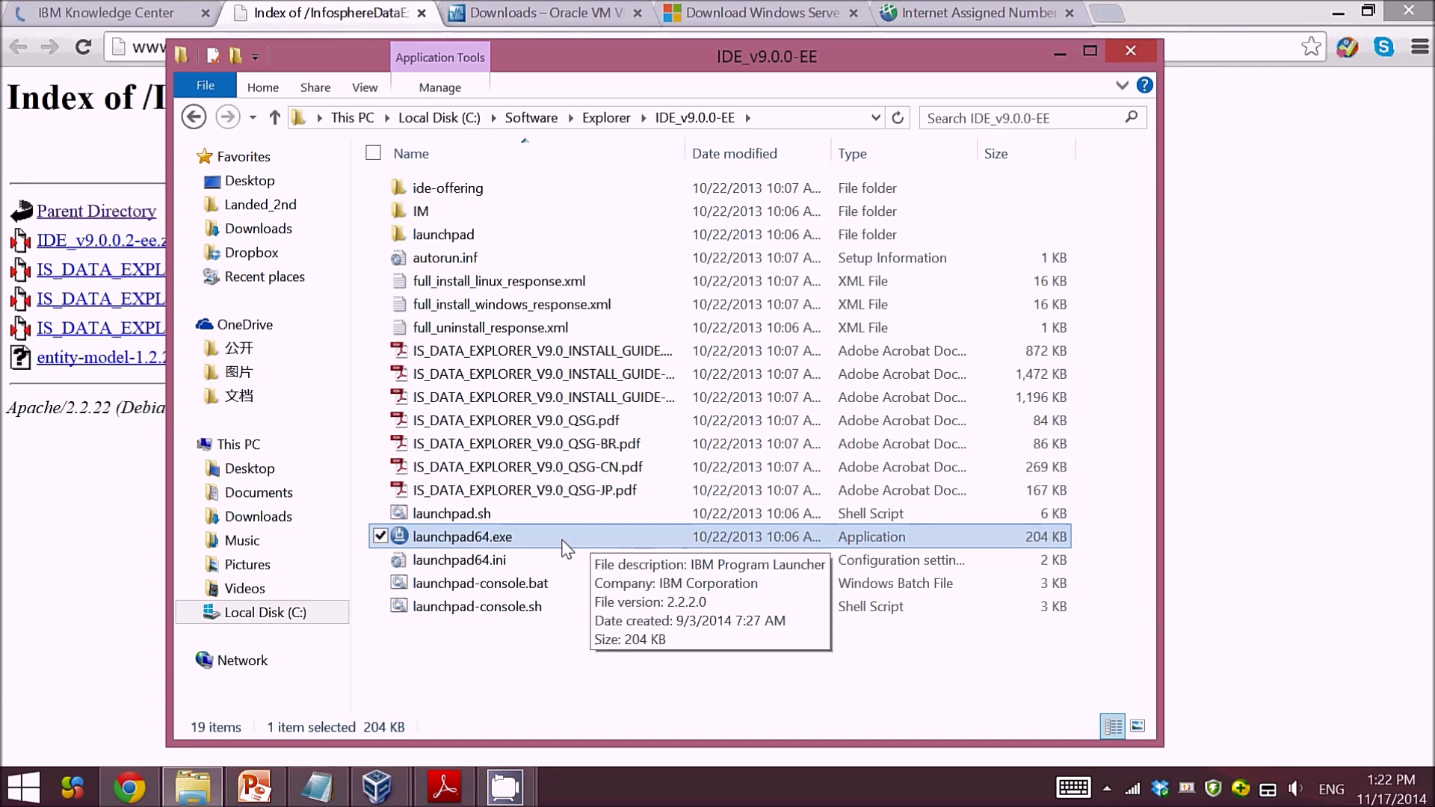
double_click(567, 548)
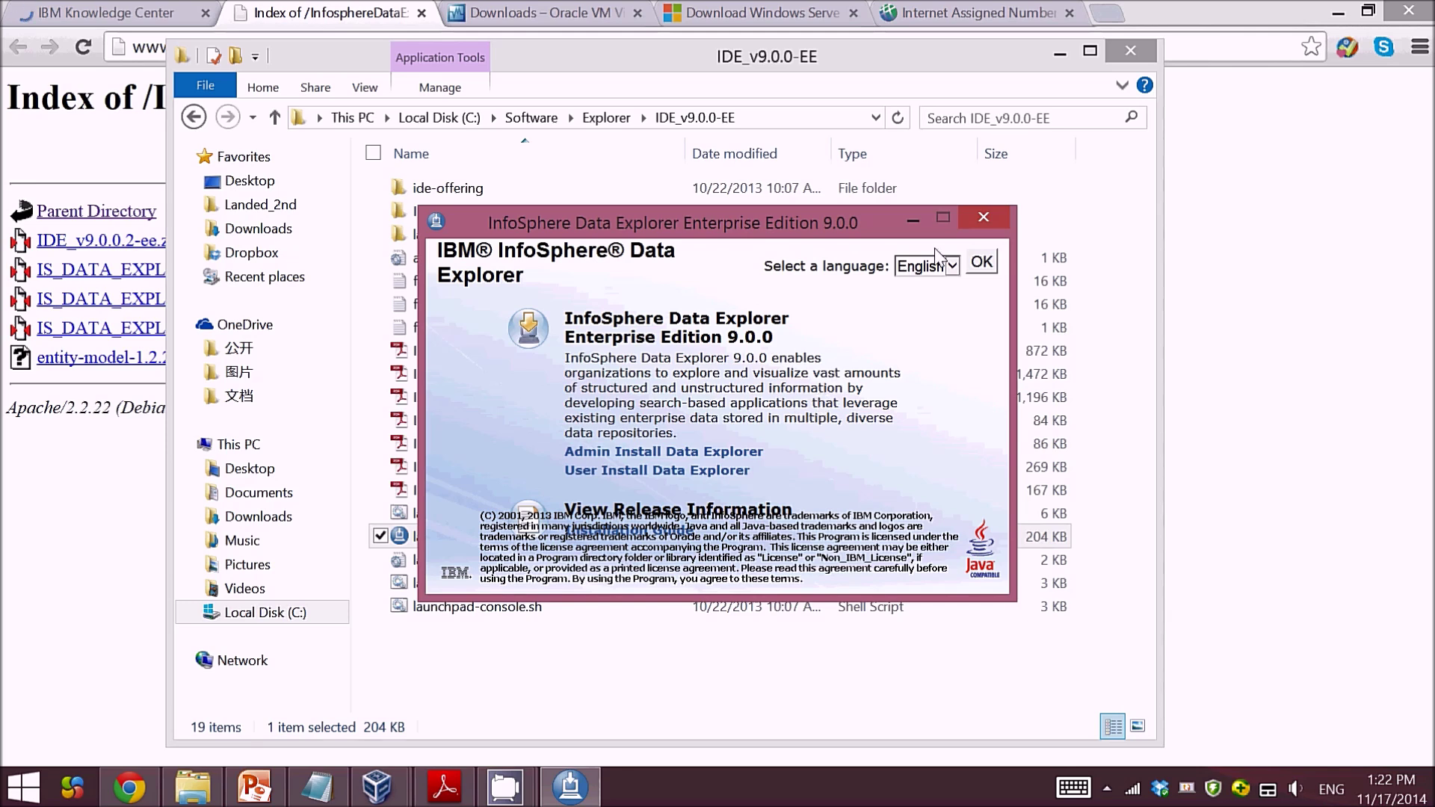
left_click(982, 218)
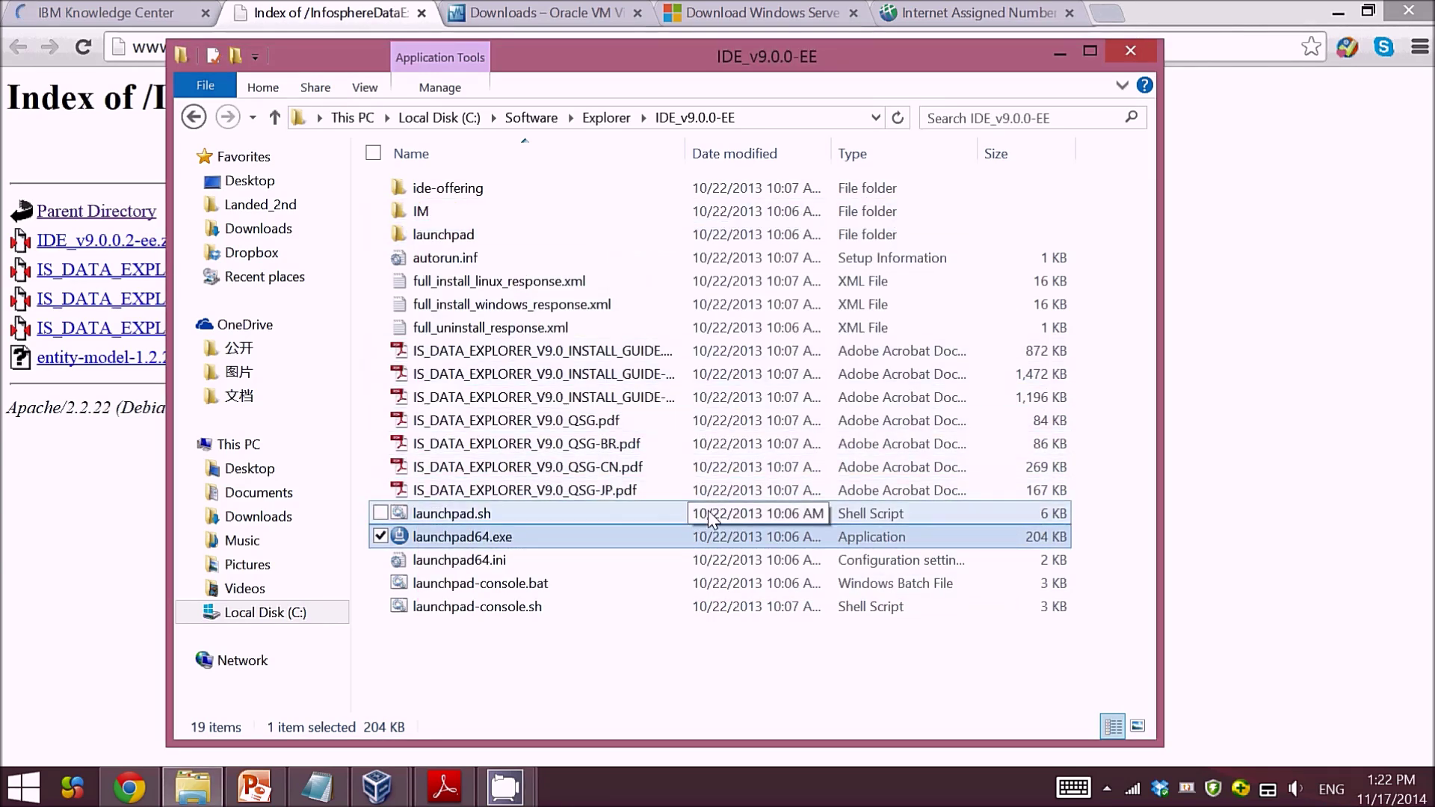
Look over the VirtualBox Downloads and Windows Server 2008 download pages, then minimize Chrome to the desktop.
left_click(355, 9)
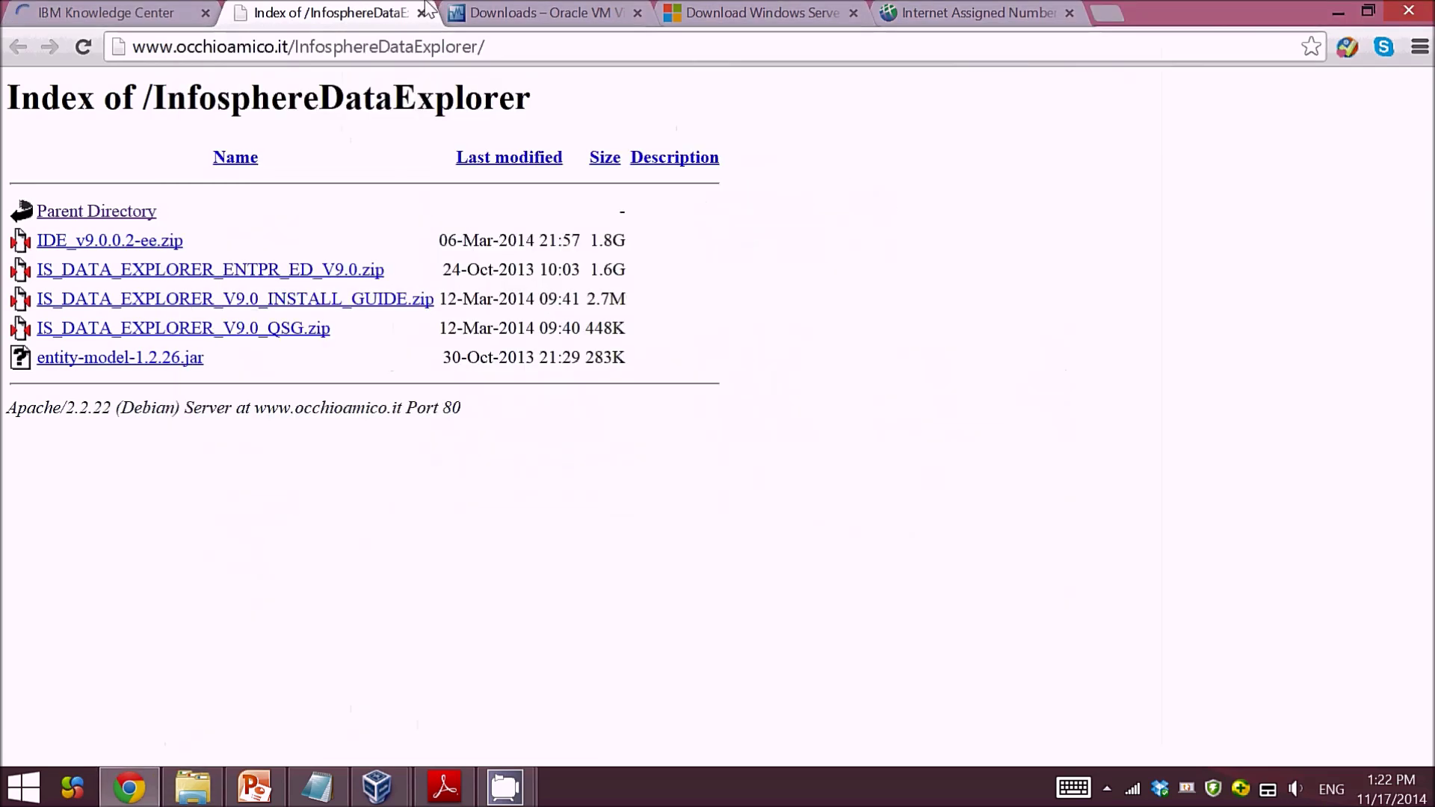
left_click(521, 12)
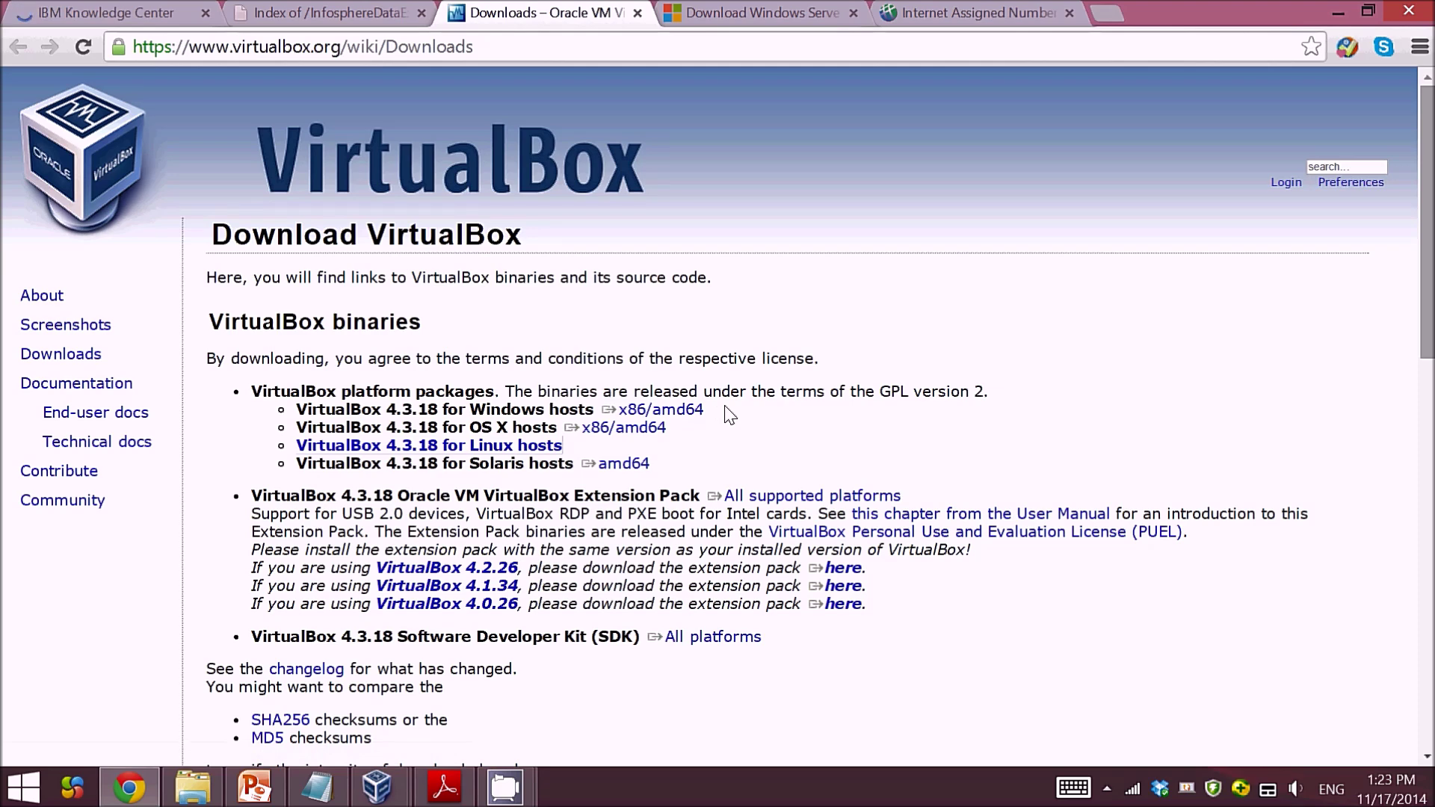
left_click(764, 9)
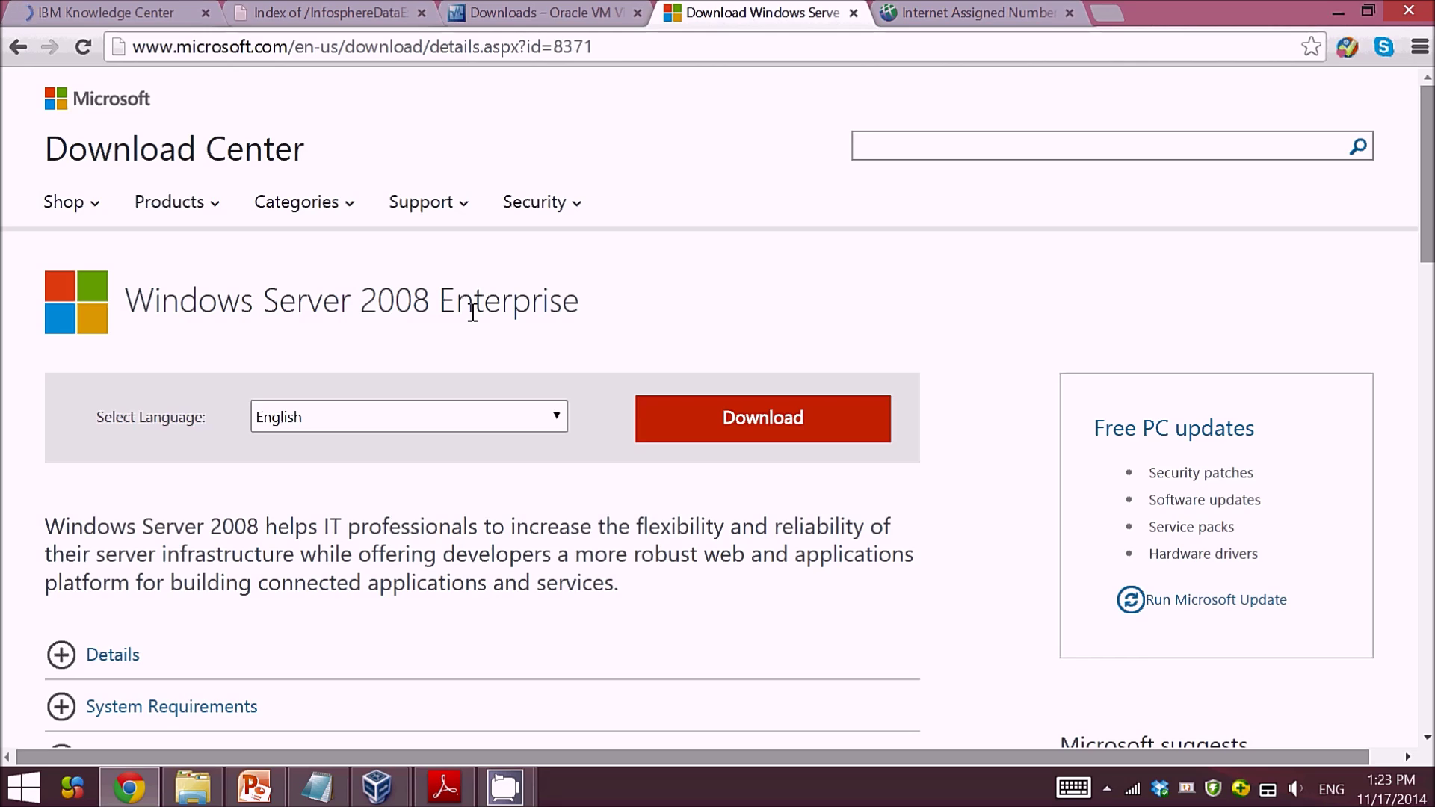
scroll(519, 387, "down", 2)
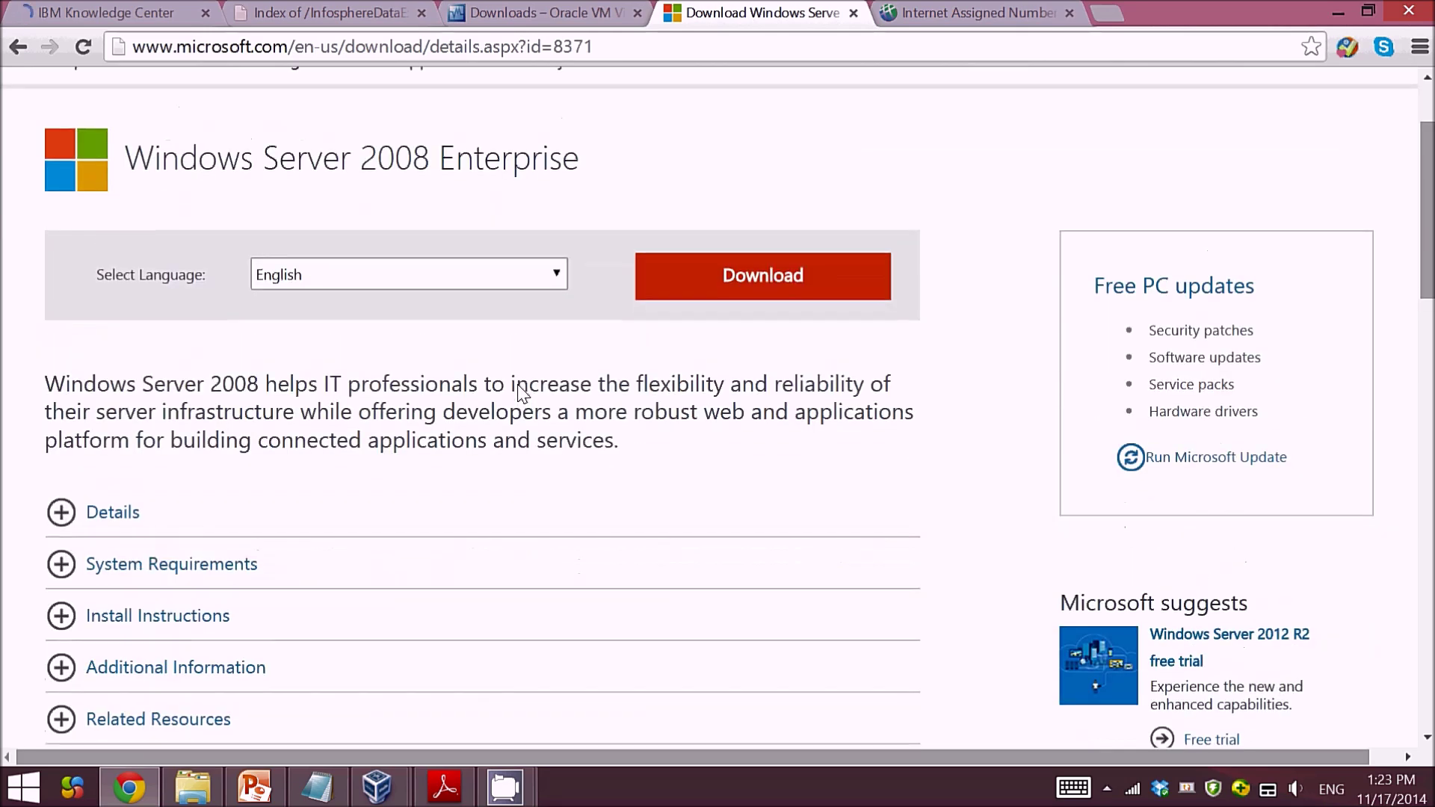
scroll(838, 342, "up", 1)
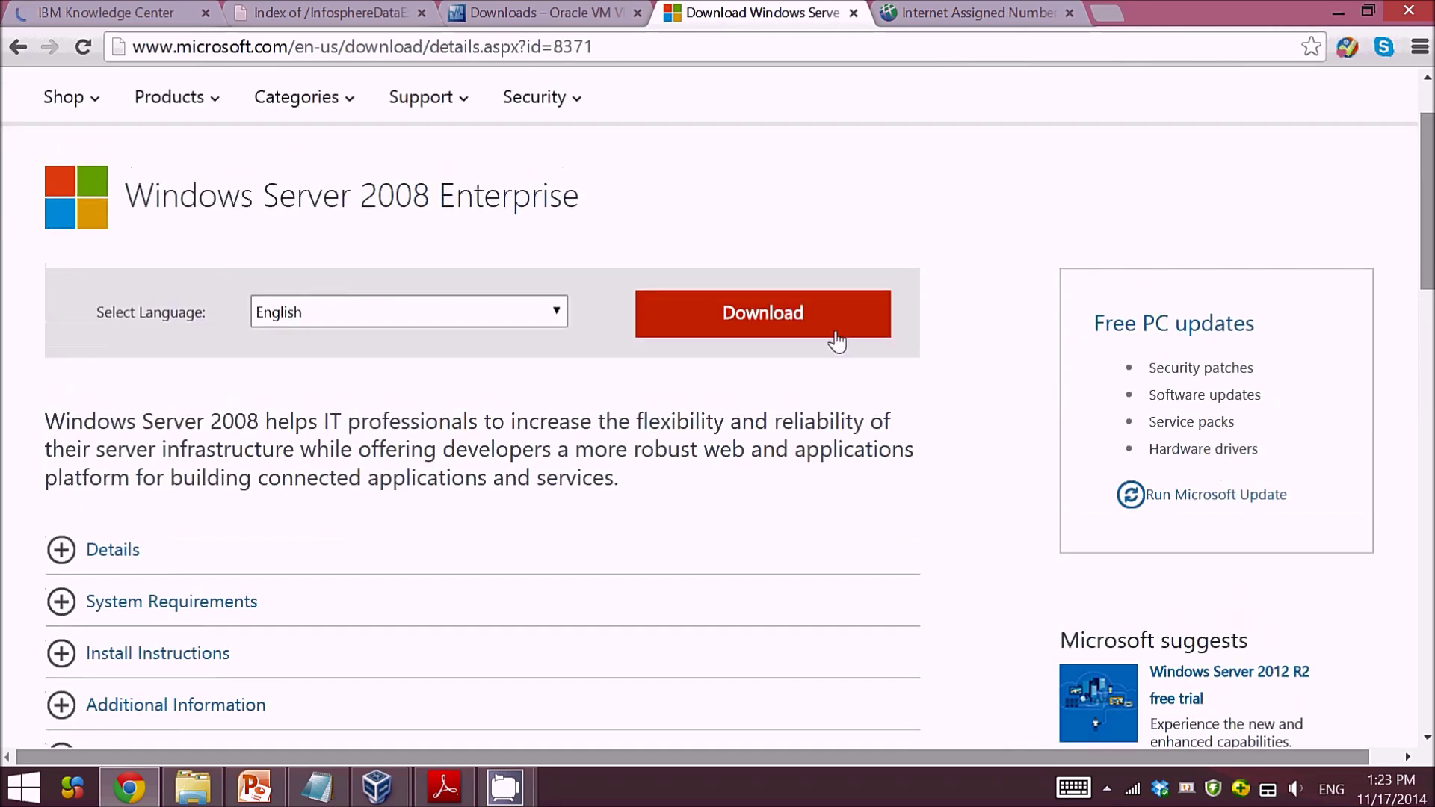
left_click(1326, 9)
left_click(1431, 804)
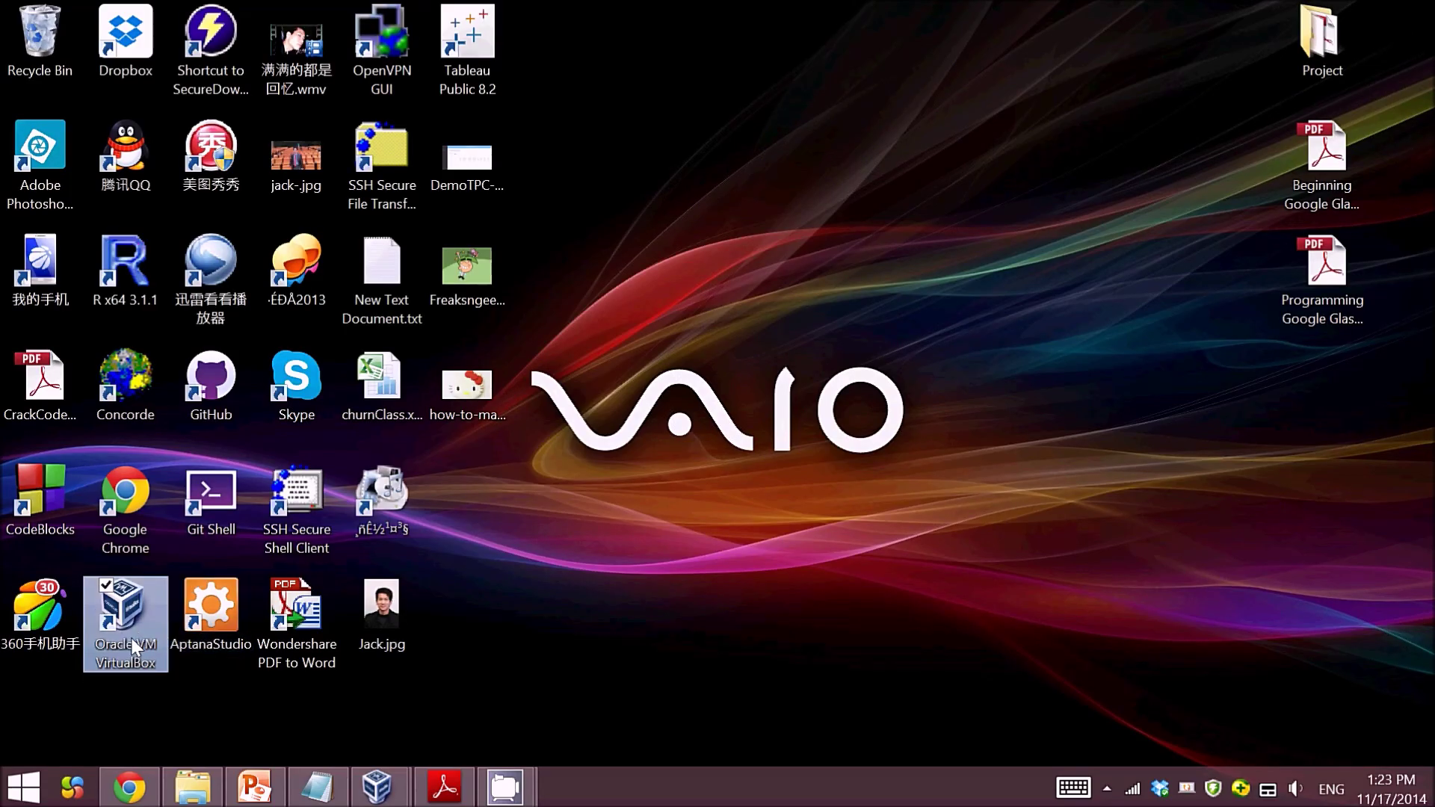
In VirtualBox Manager, cancel a new-VM wizard and open the IBM Data Explorer VM's settings.
mouse_move(377, 786)
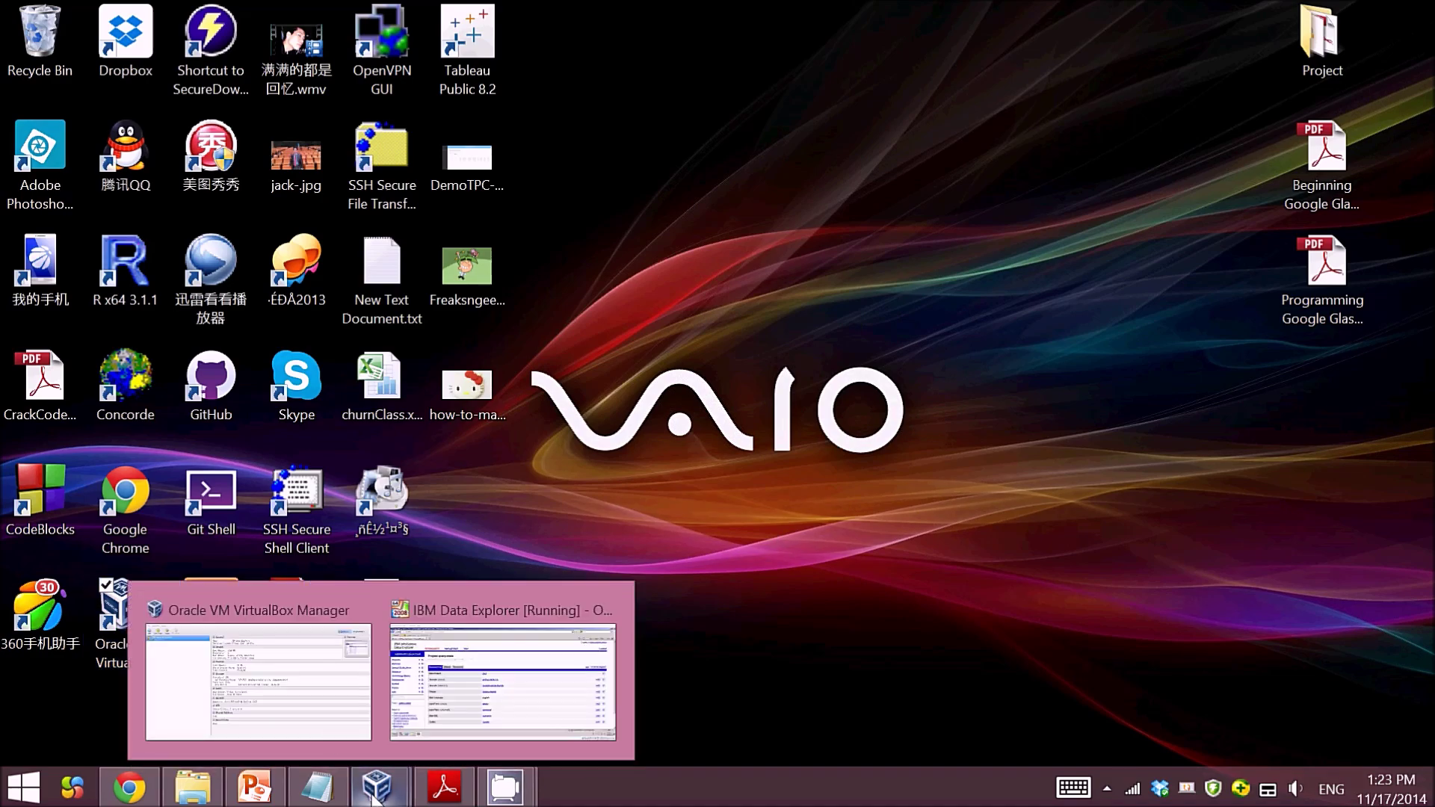
left_click(325, 734)
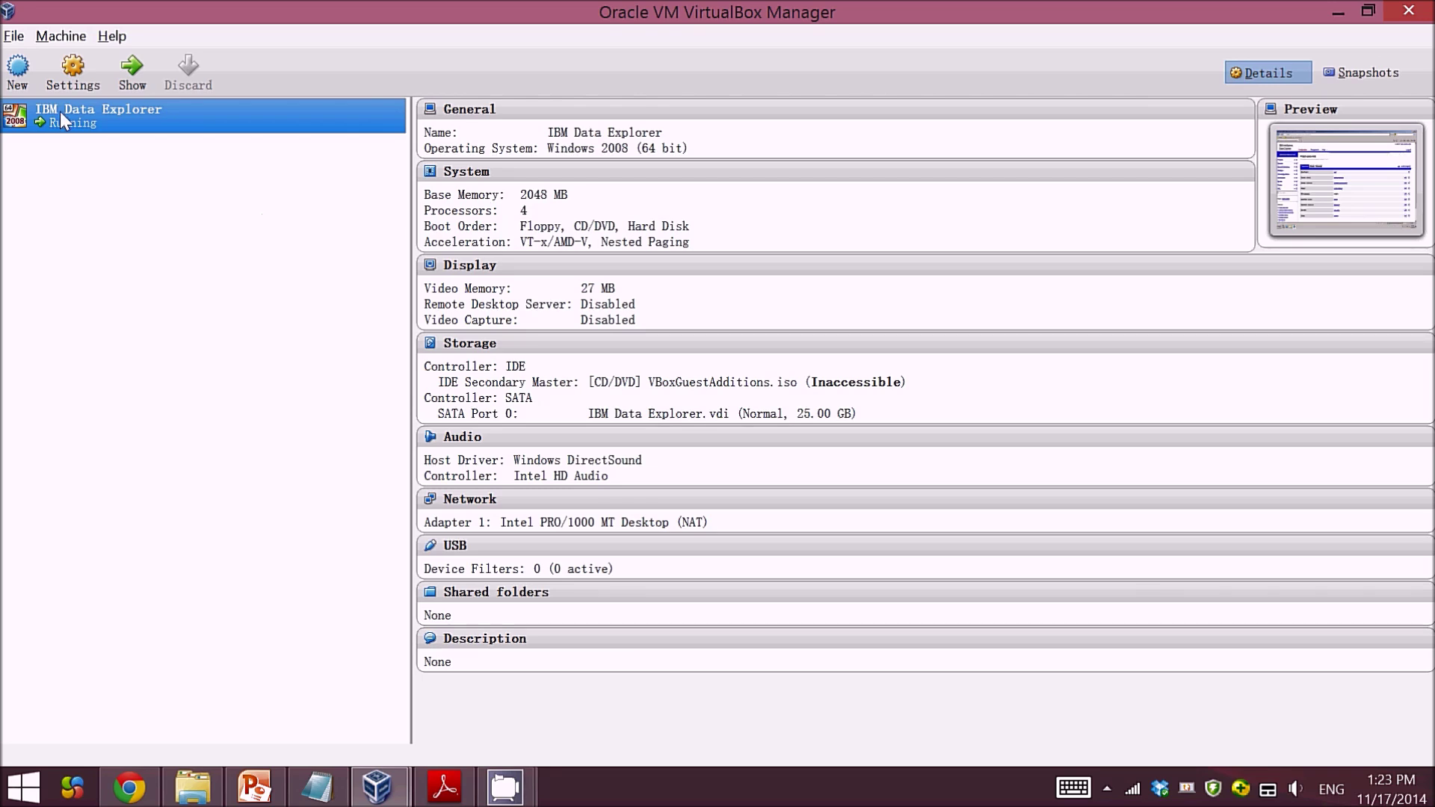
left_click(22, 80)
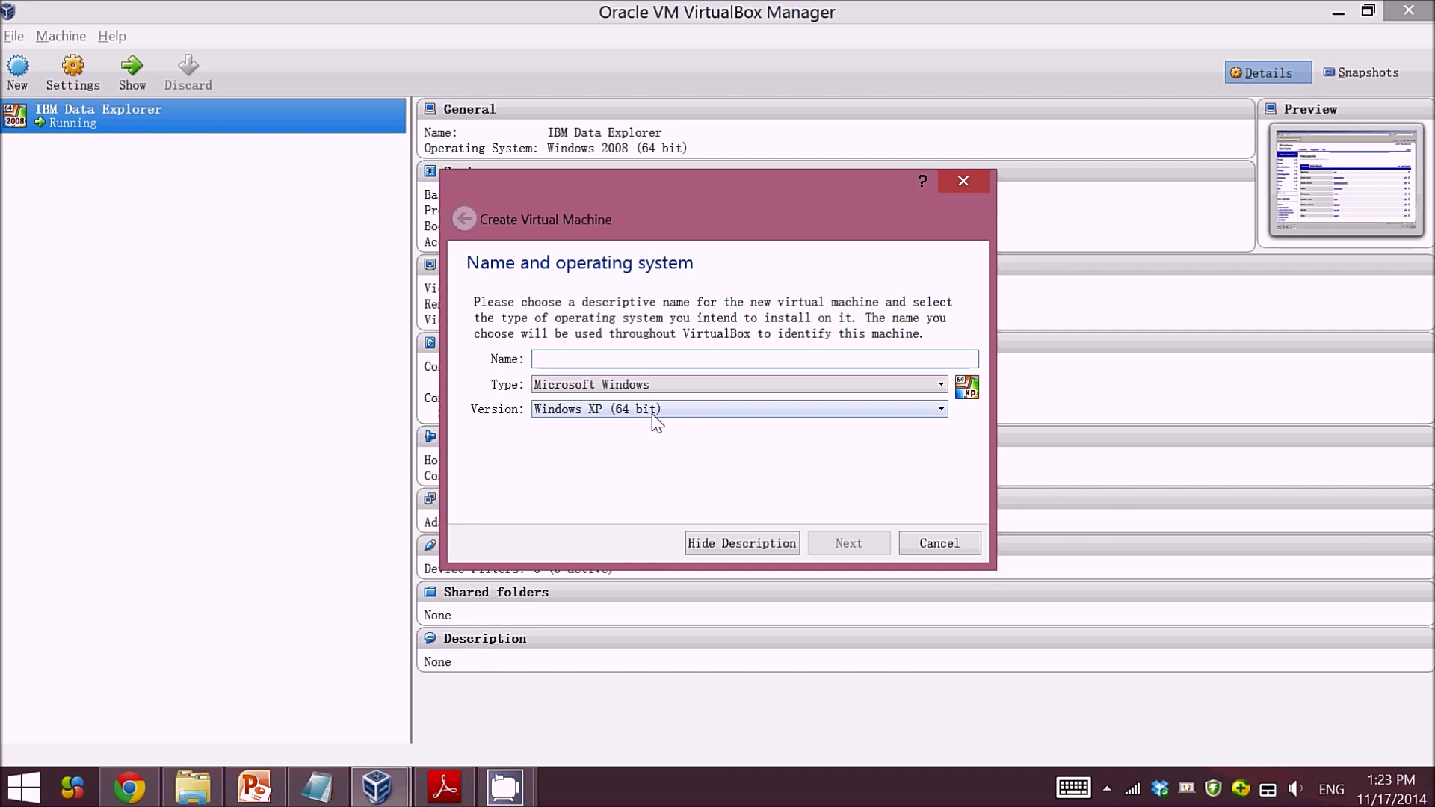
left_click(915, 537)
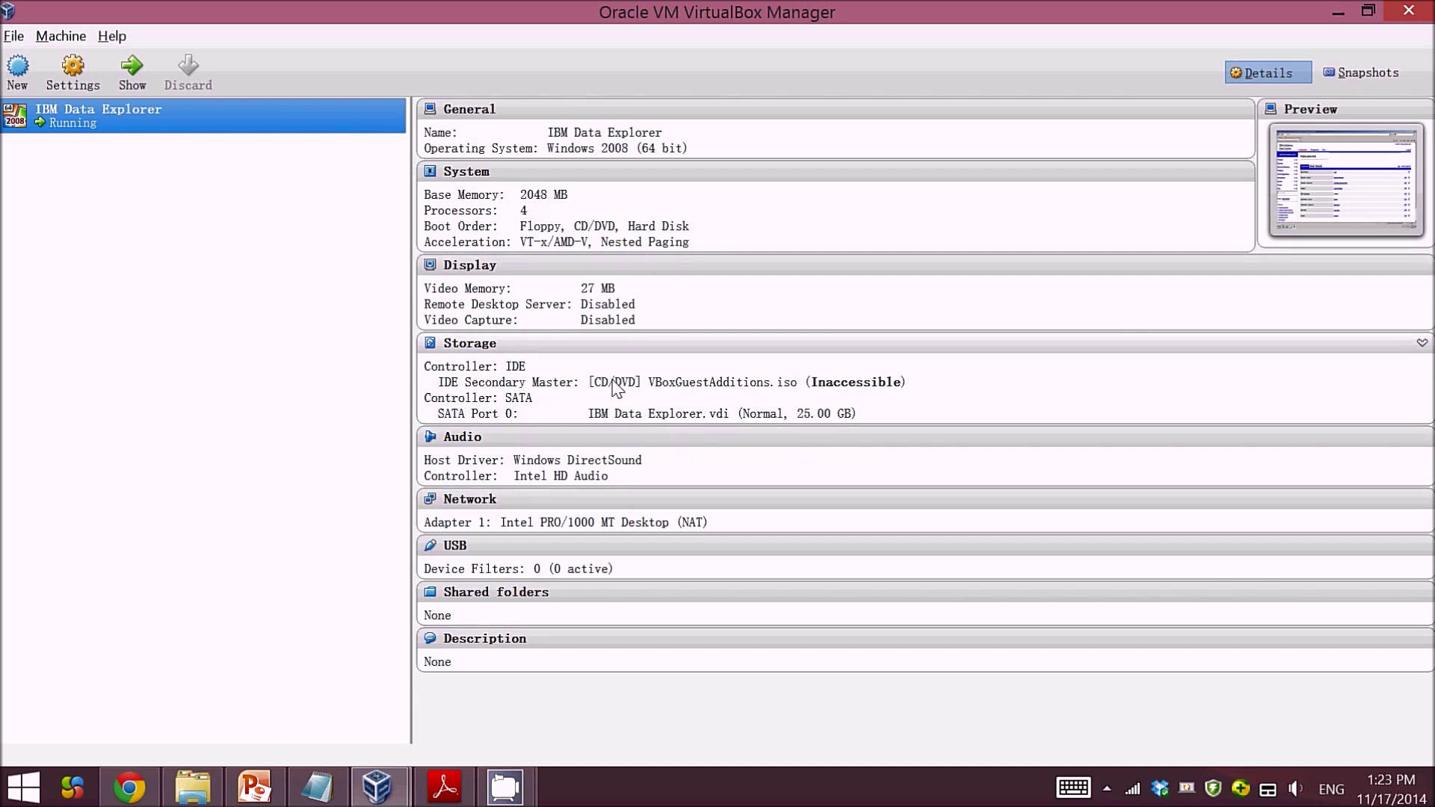
left_click(72, 77)
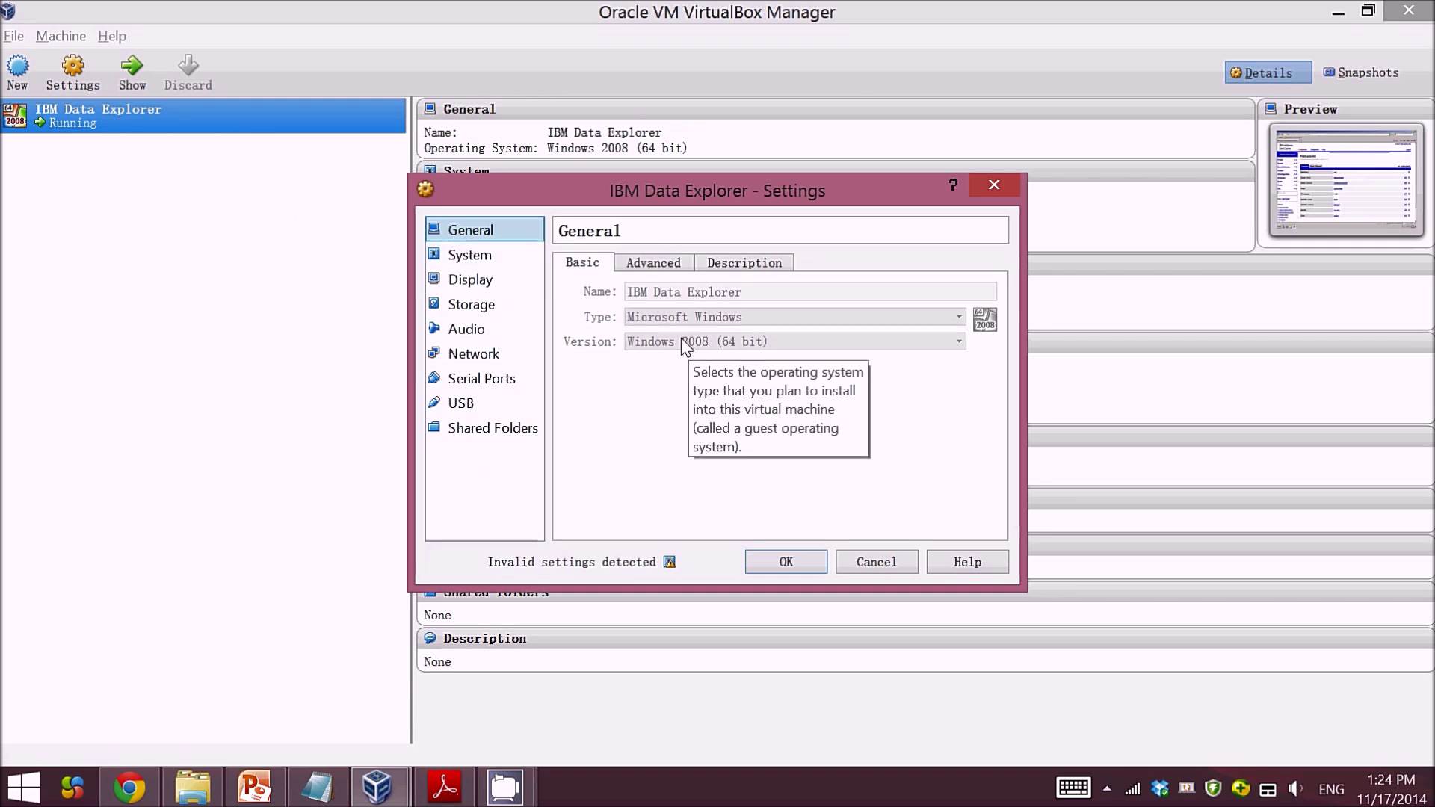
left_click(507, 352)
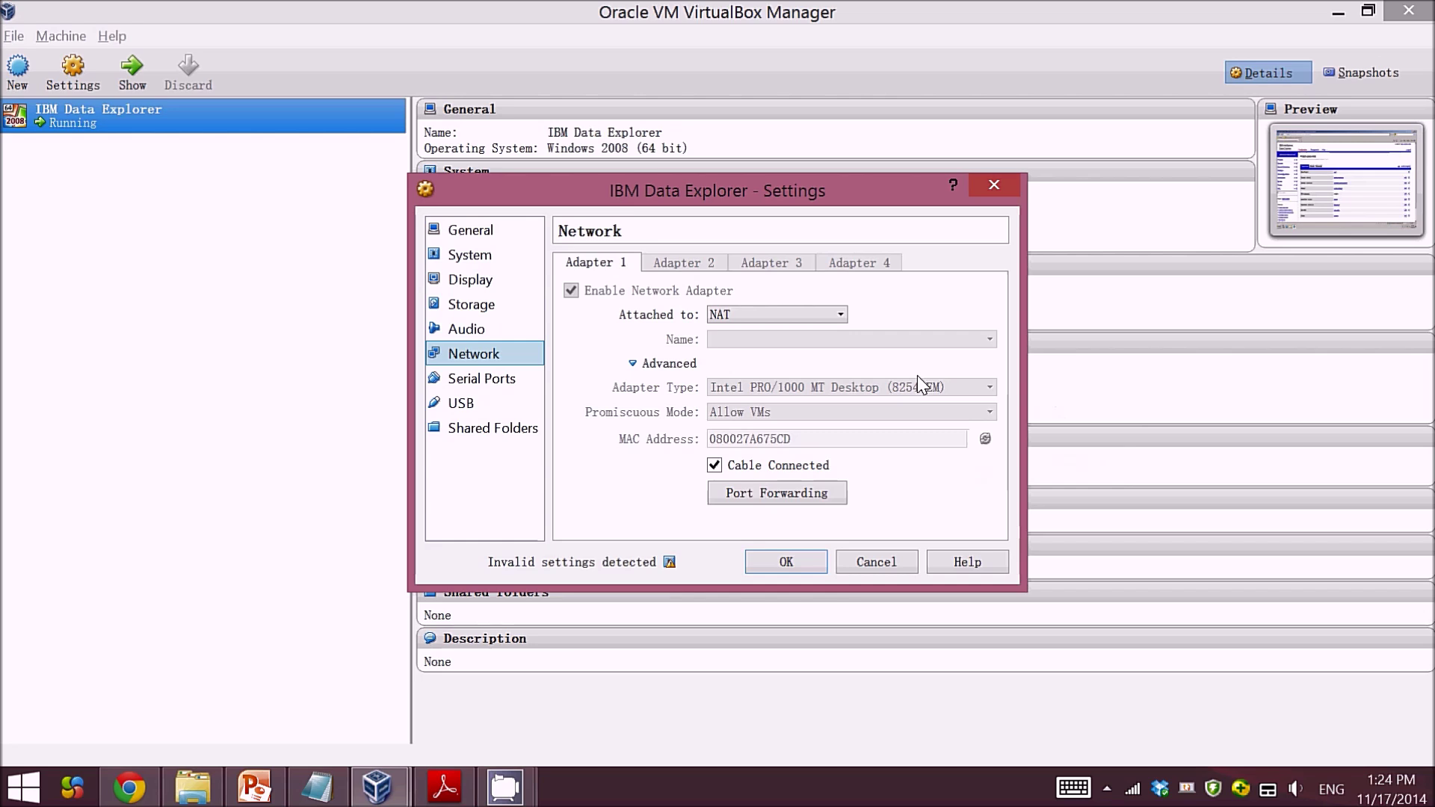
left_click(791, 565)
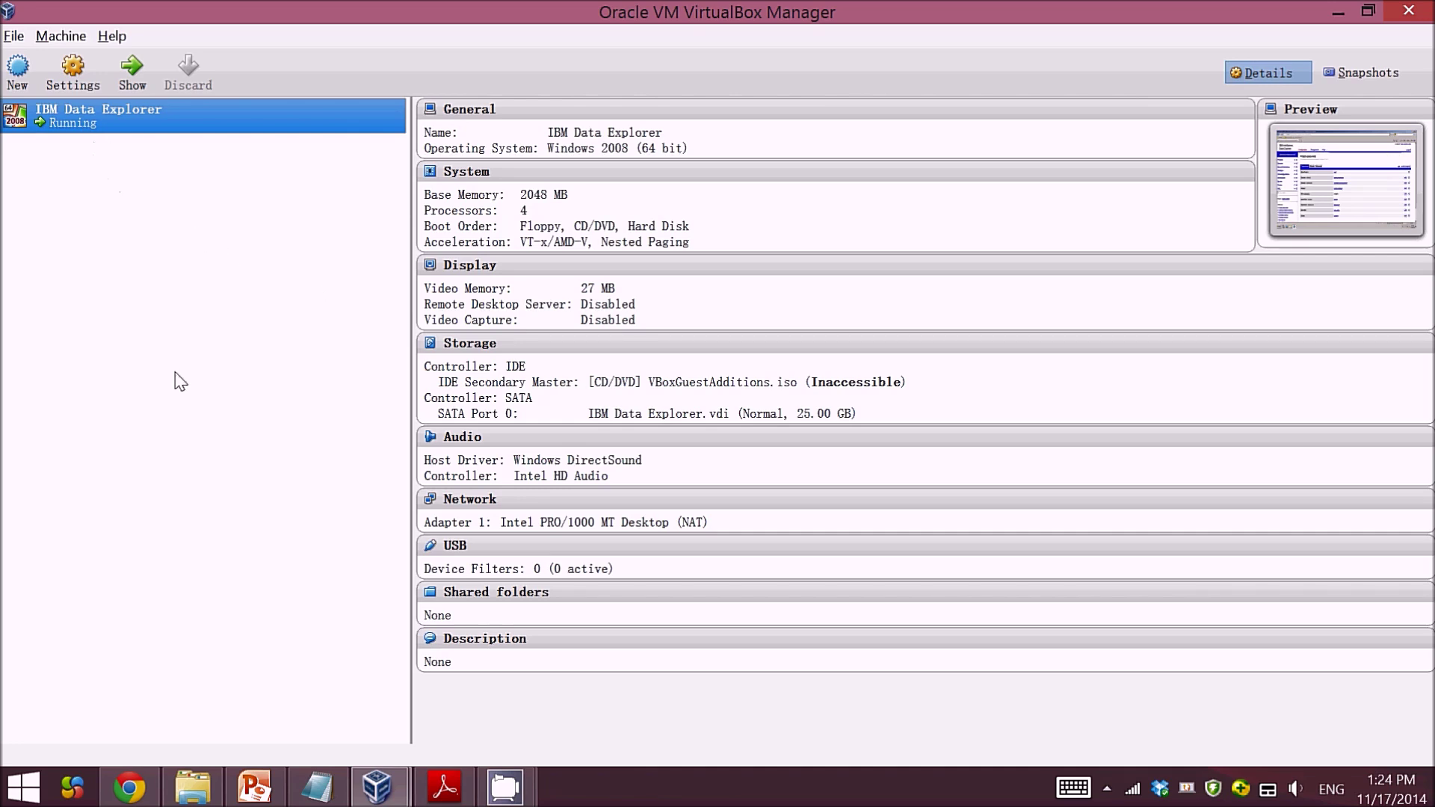
Switch to the running IBM Data Explorer VM, close its Internet Explorer page, and open the guest Start menu.
left_click(372, 783)
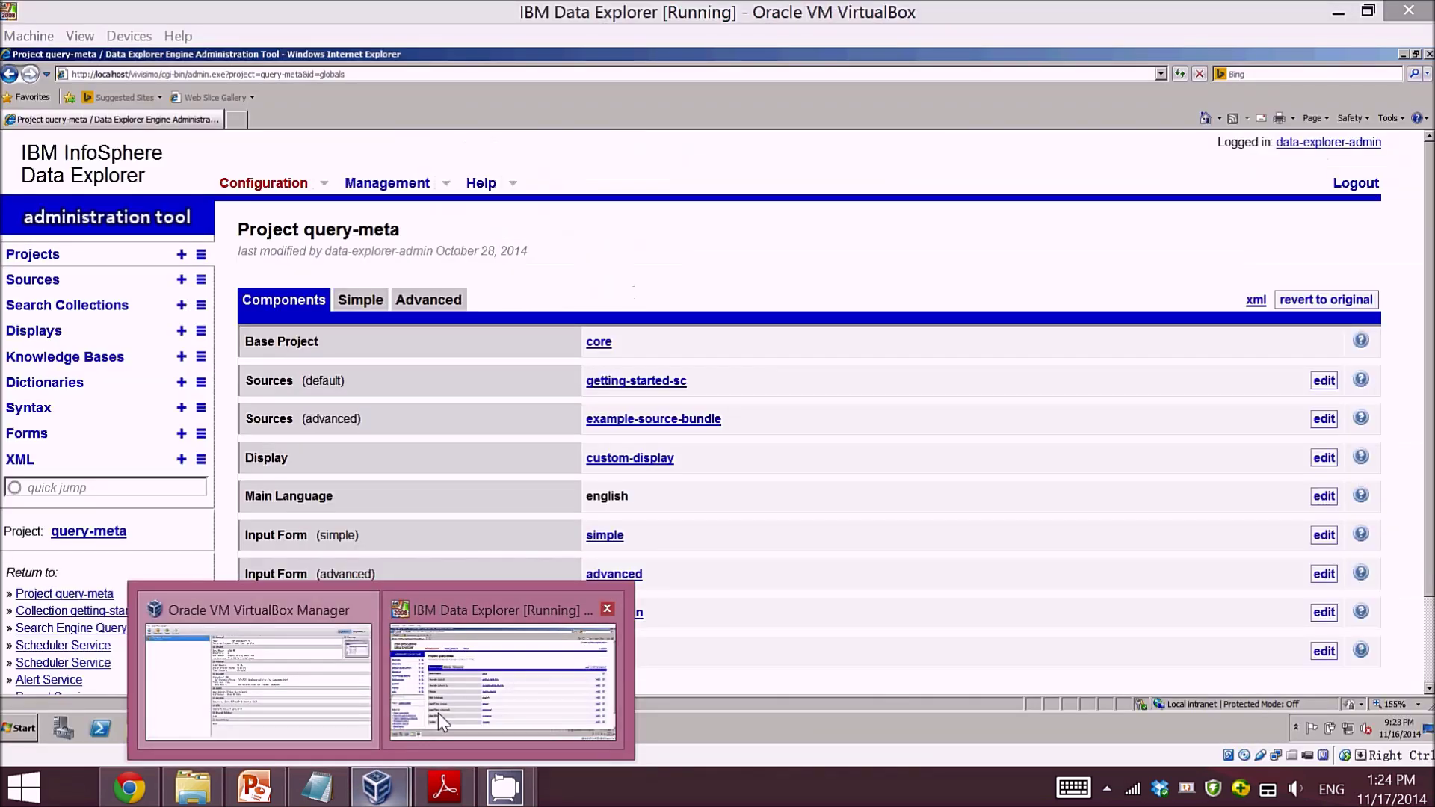
left_click(438, 713)
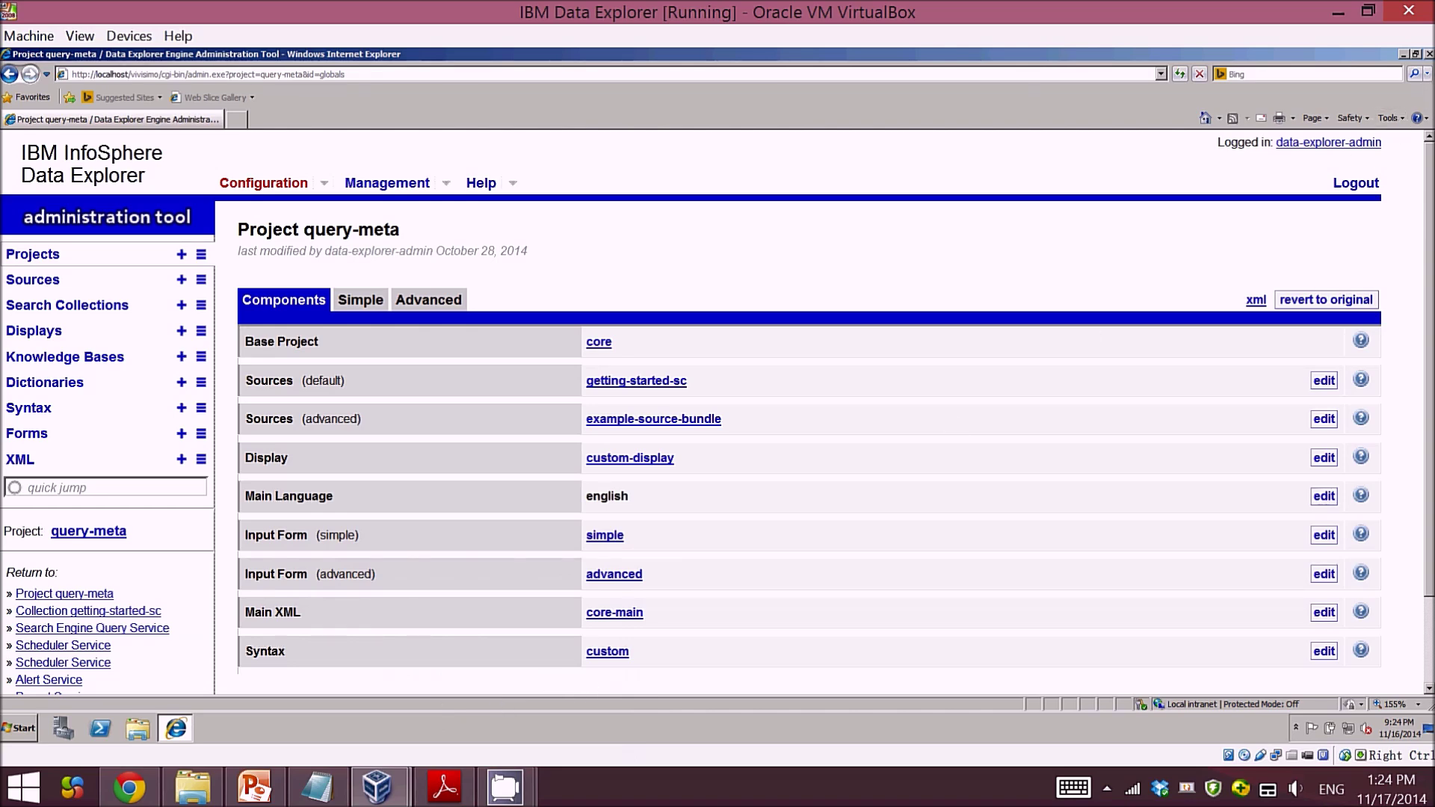
key("alt+F4")
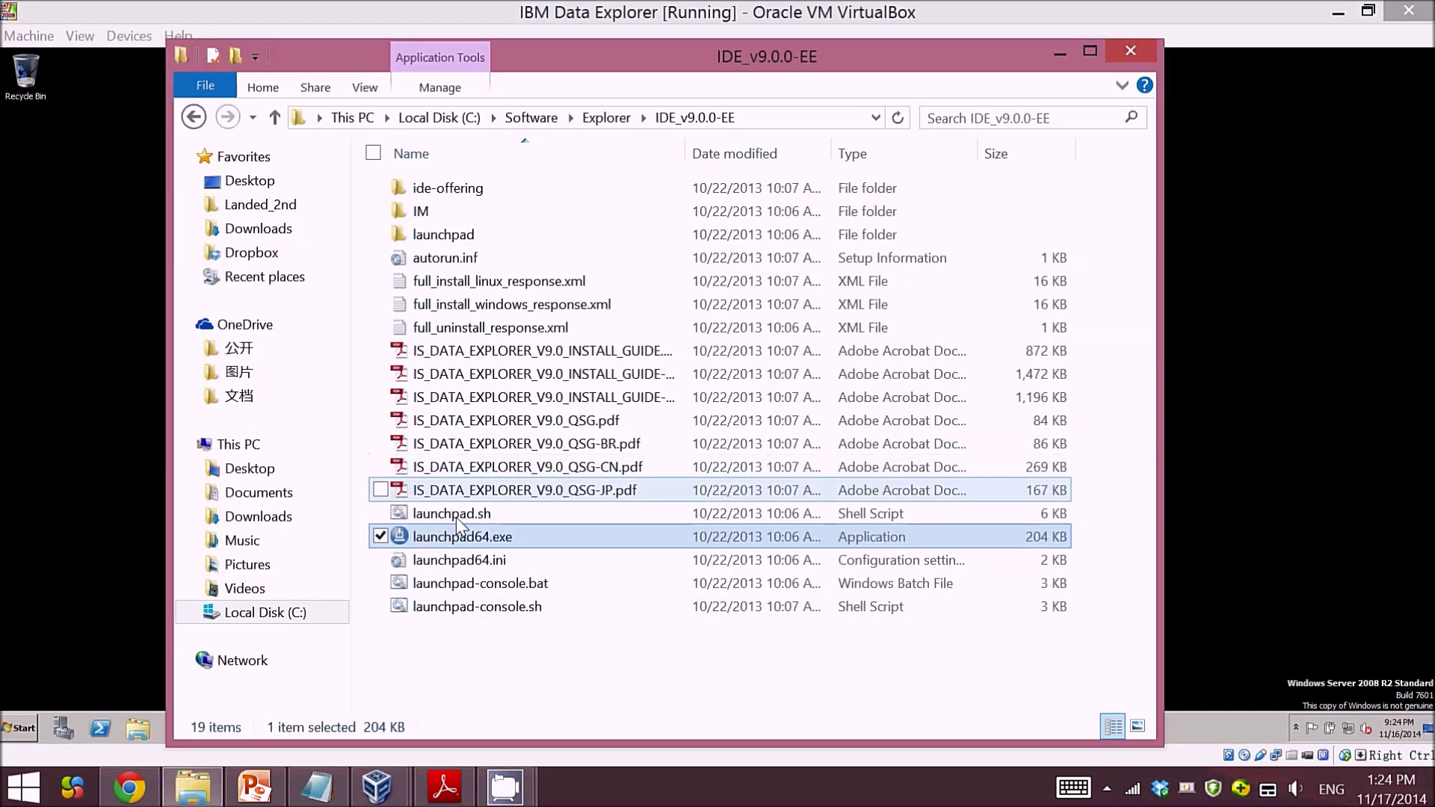
mouse_move(469, 538)
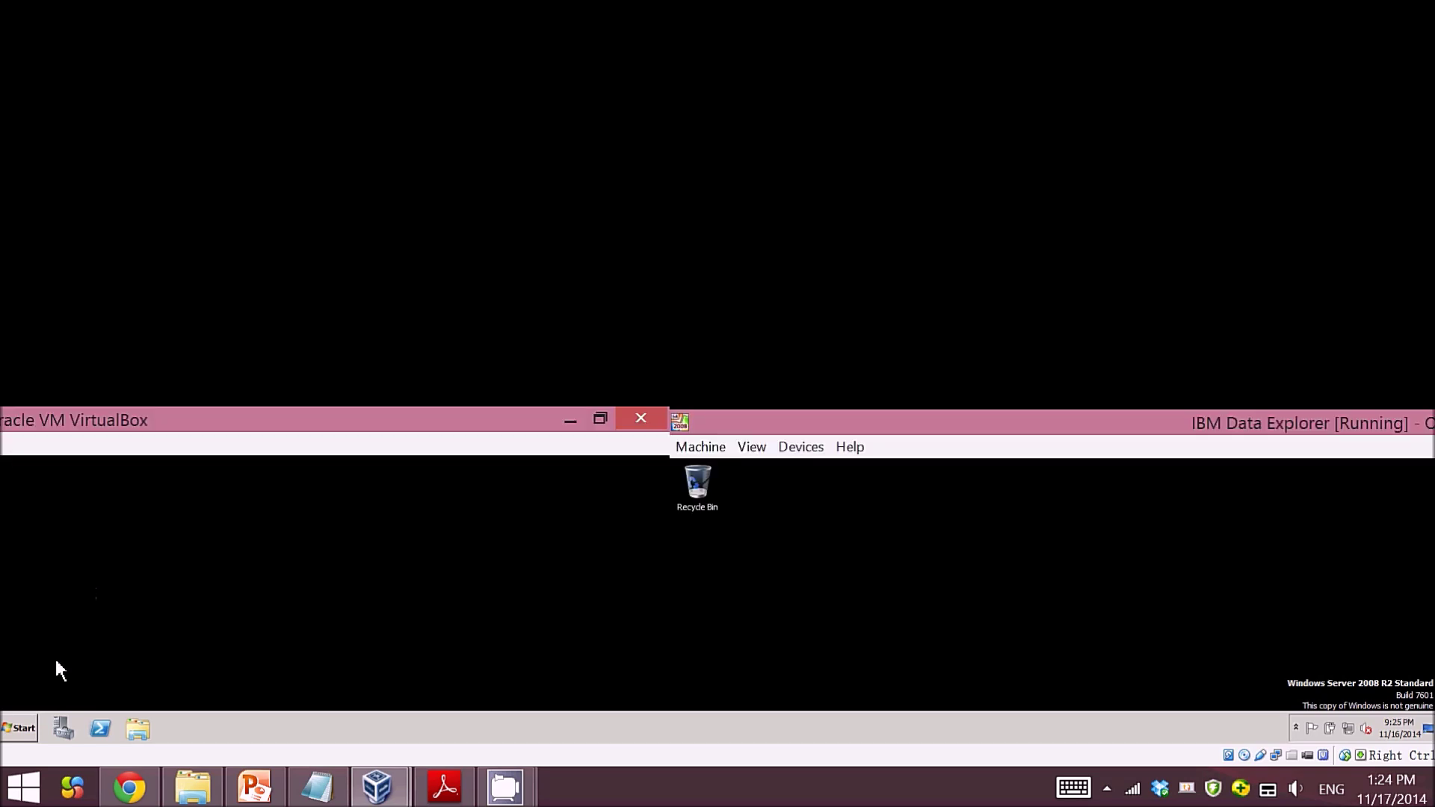
left_click(25, 730)
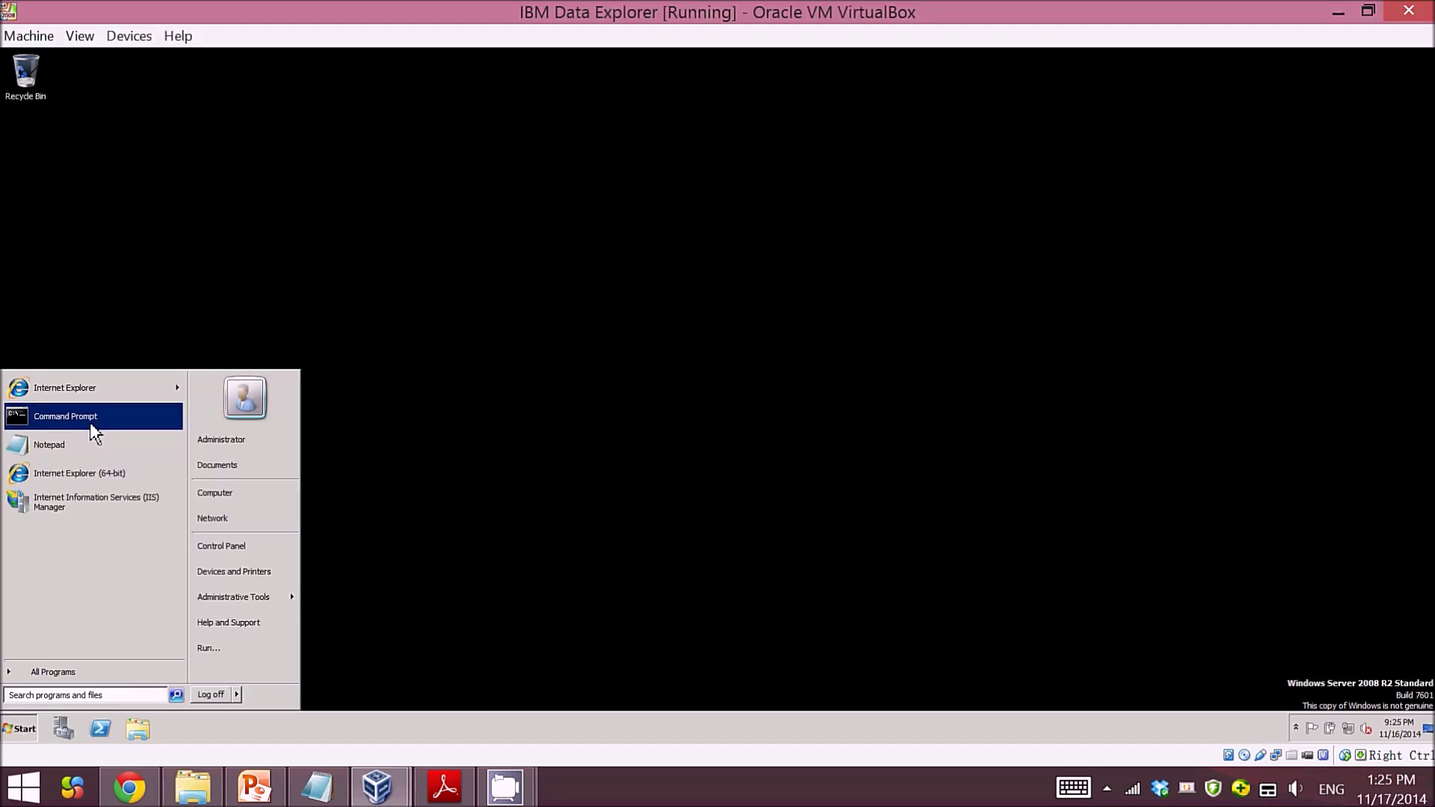
Launch Internet Explorer in the VM and load localhost/vivisimo/cgi-bin/admin.exe.
left_click(75, 388)
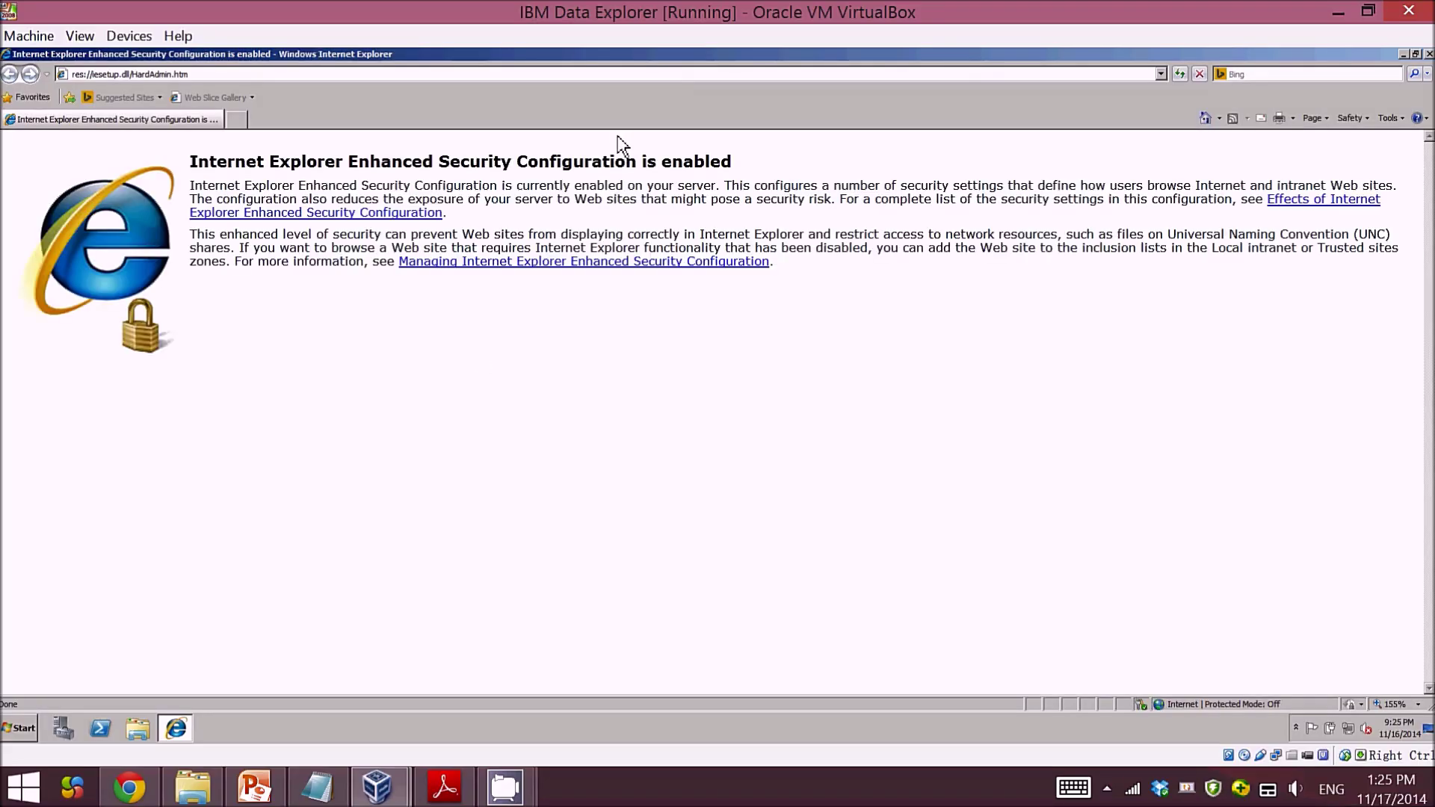
left_click(877, 72)
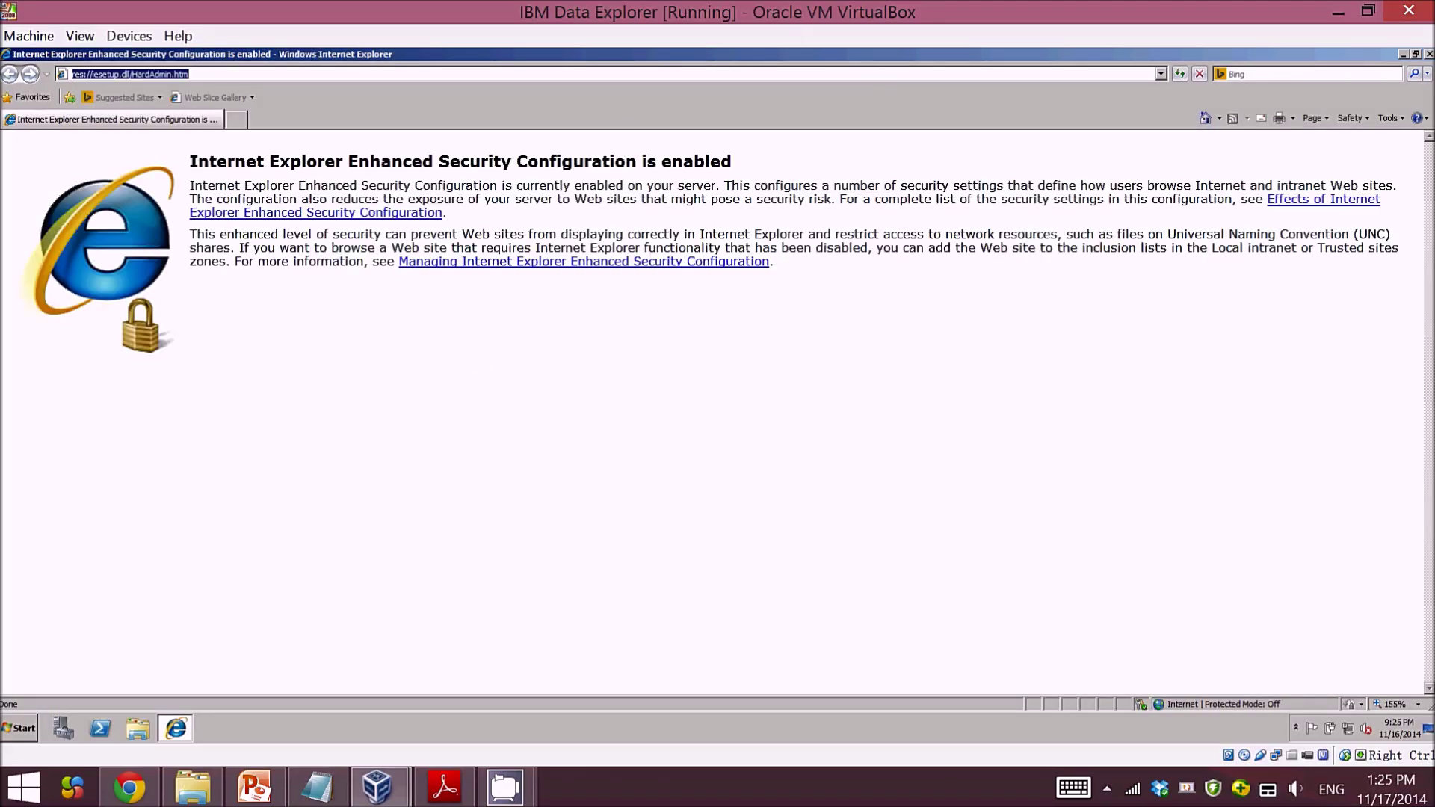
type("loca")
key("Down")
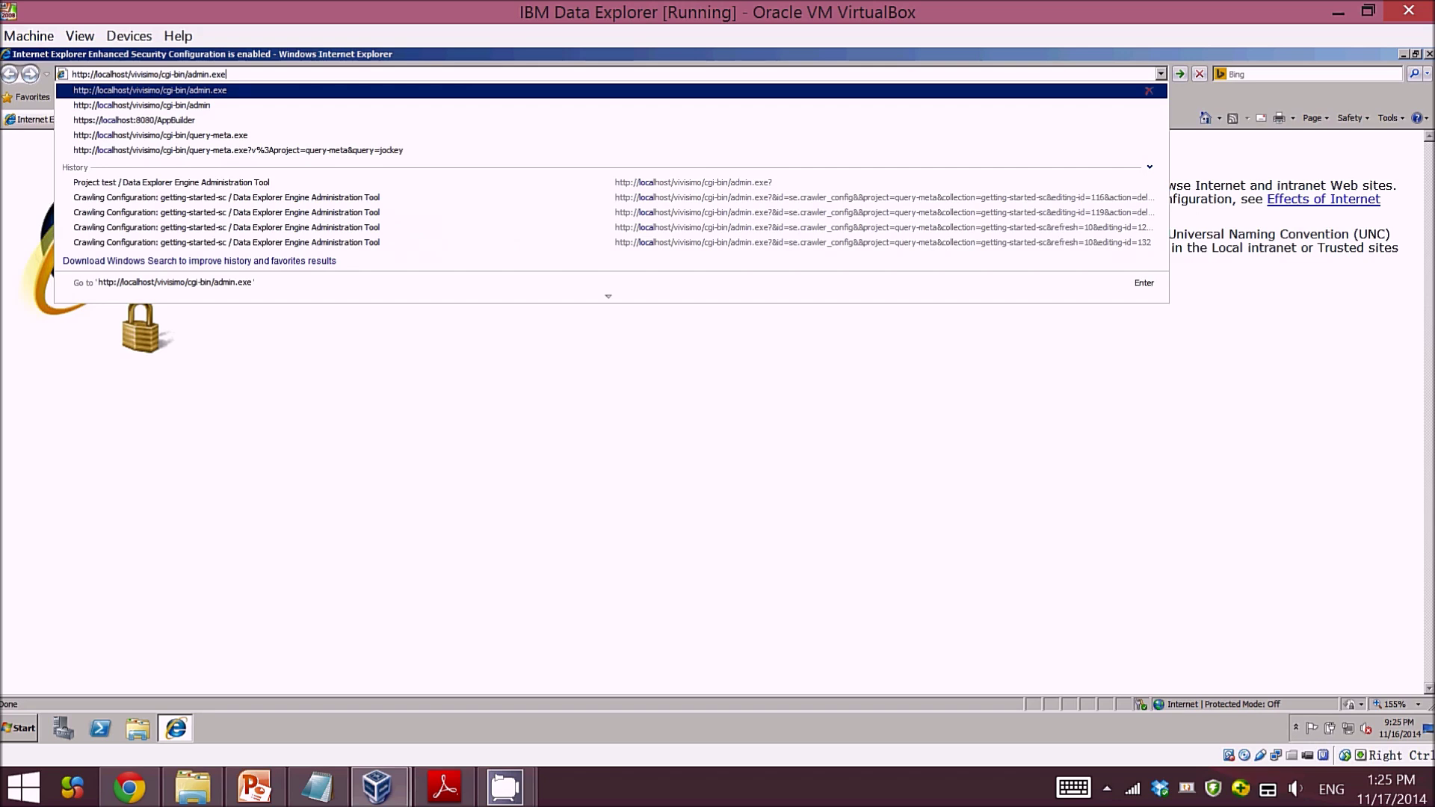
key("Return")
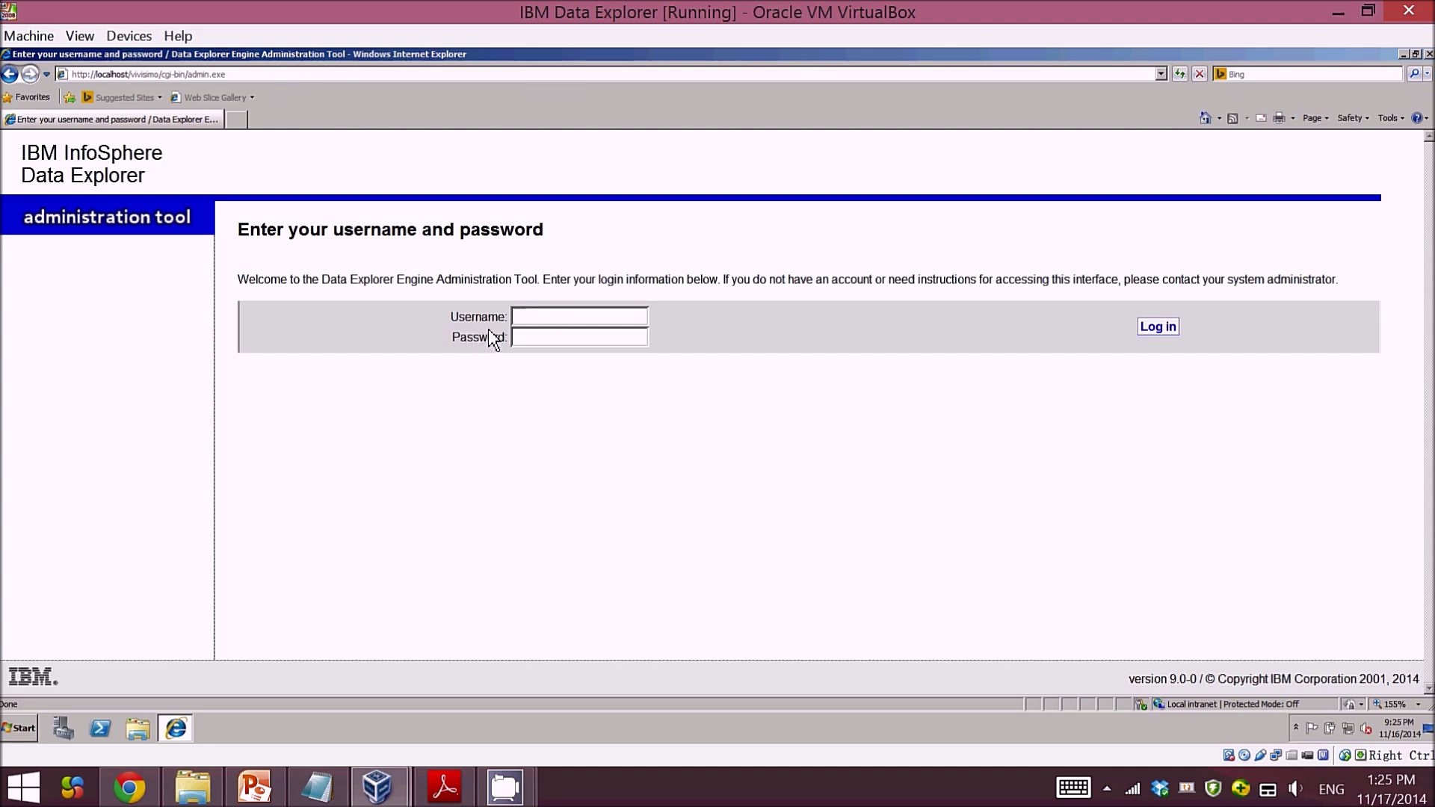
Glance through the Redbook.pdf document, then minimize it to return to the VM.
left_click(443, 786)
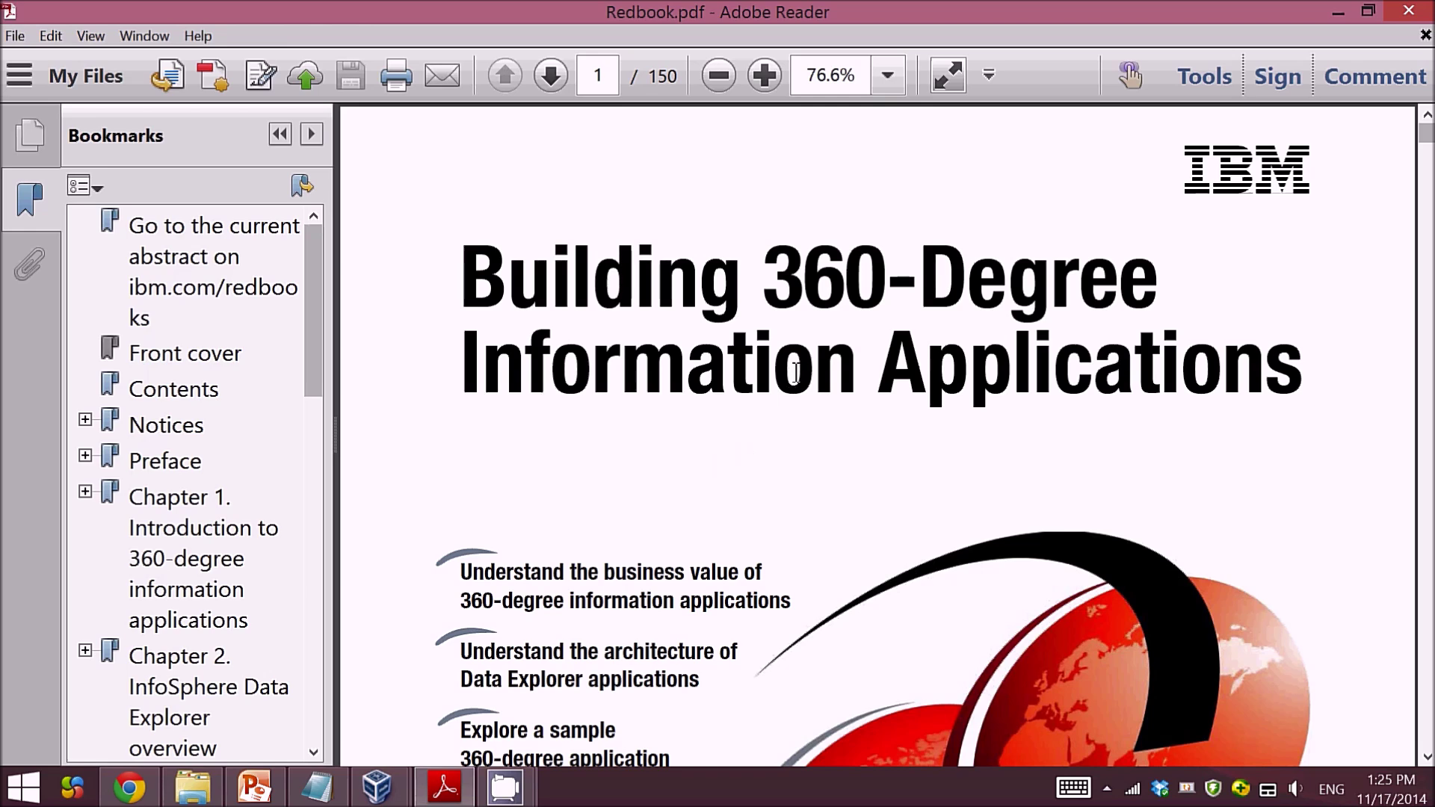
scroll(795, 371, "down", 1)
scroll(794, 371, "up", 1)
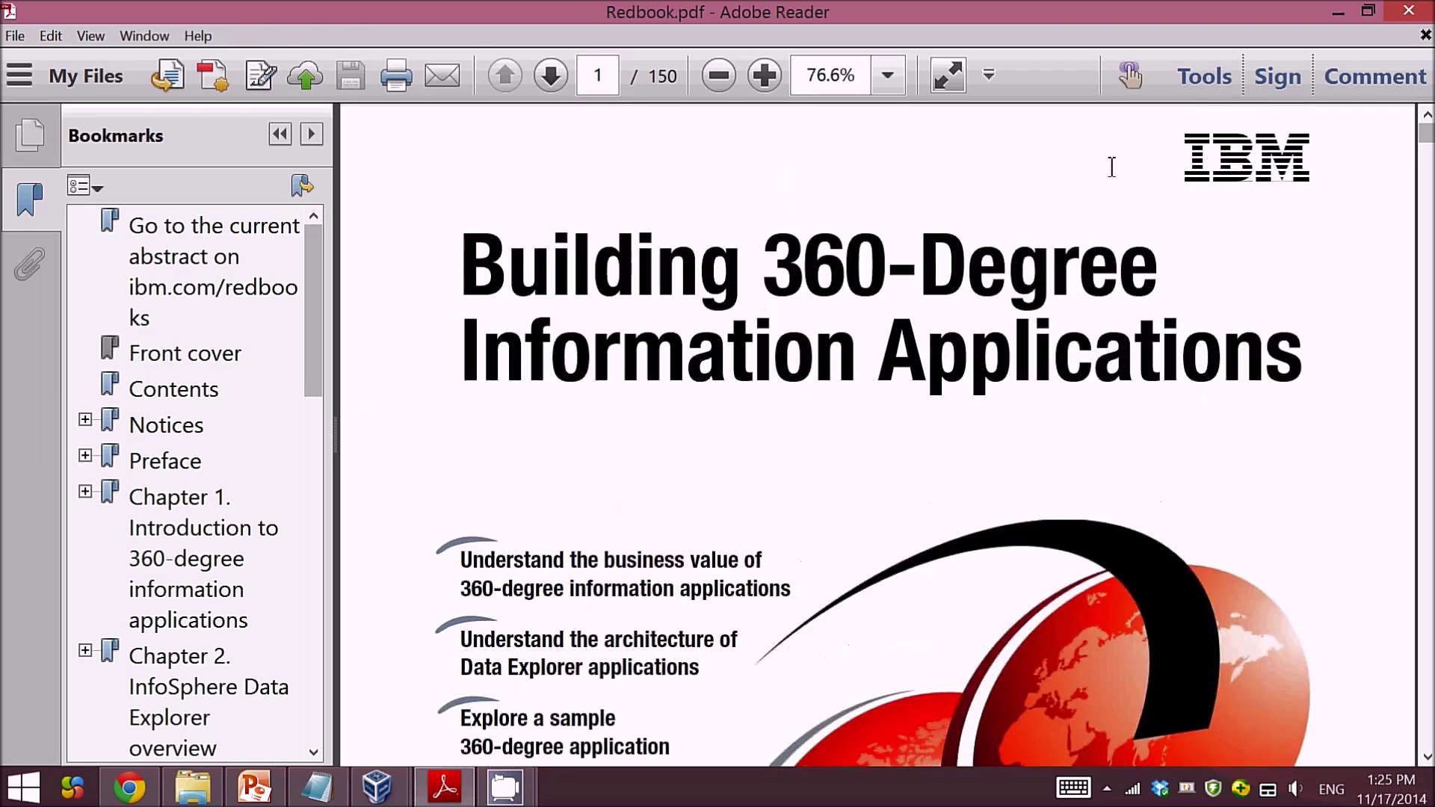
left_click(1337, 12)
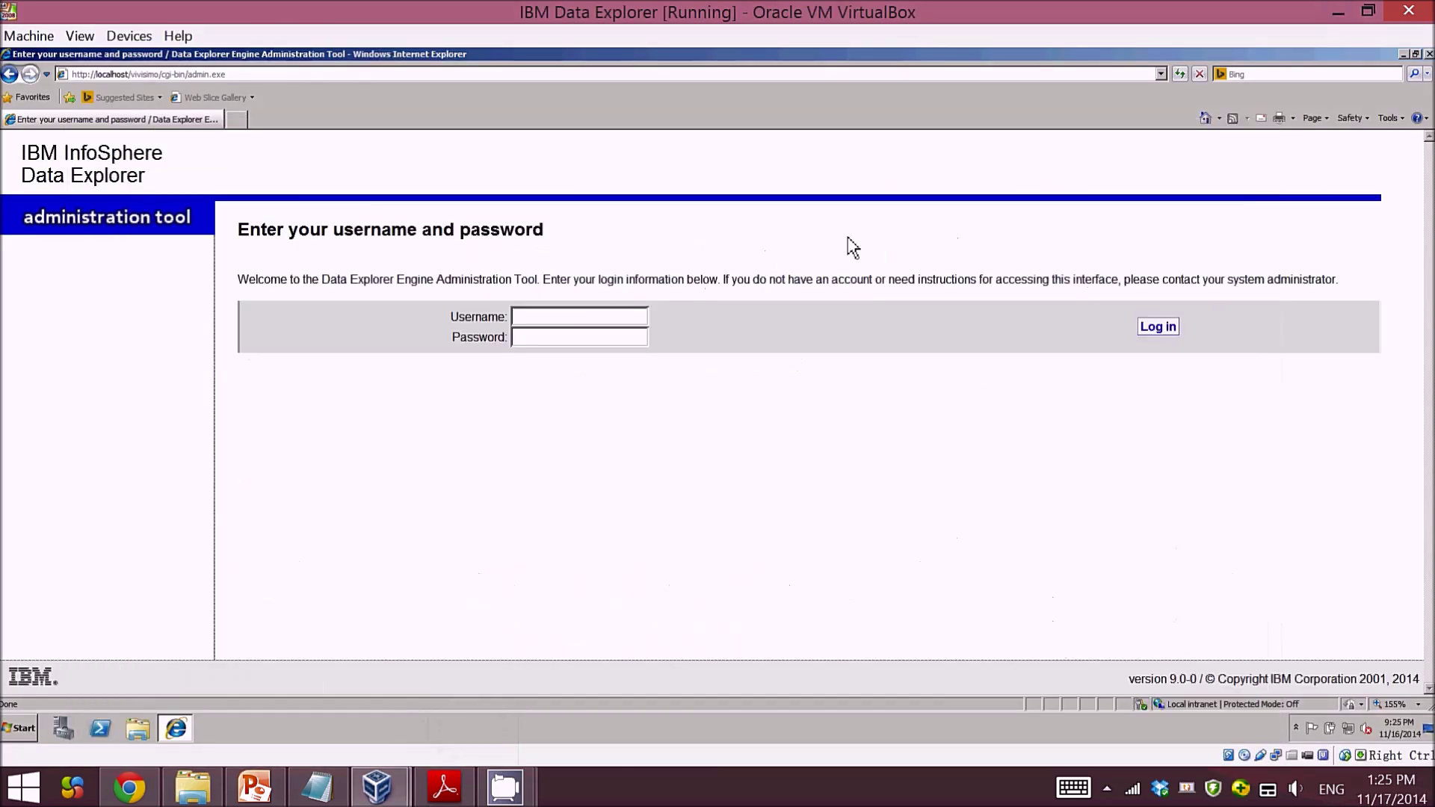
Log in to the Data Explorer admin tool using the saved admin username and password.
left_click(630, 316)
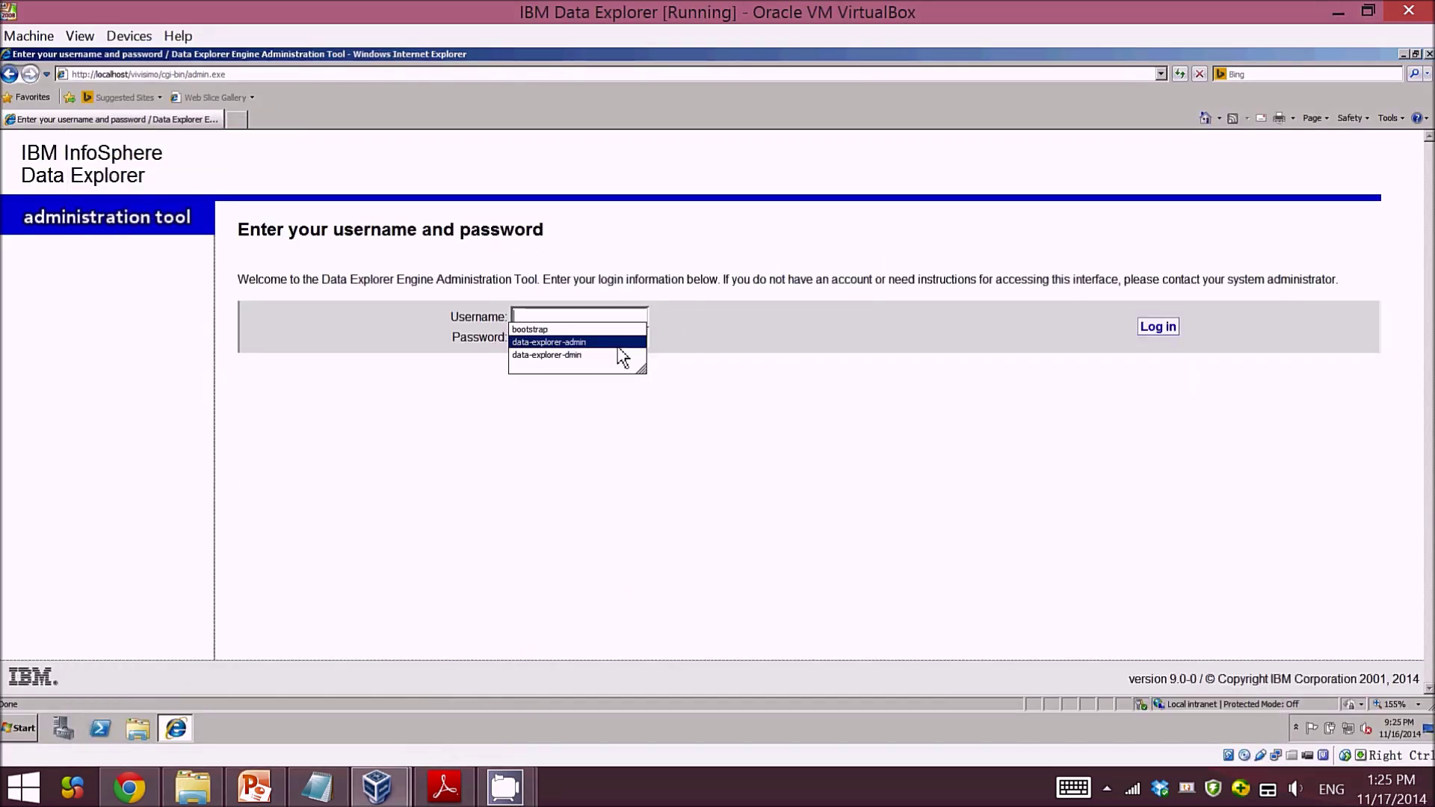
left_click(618, 345)
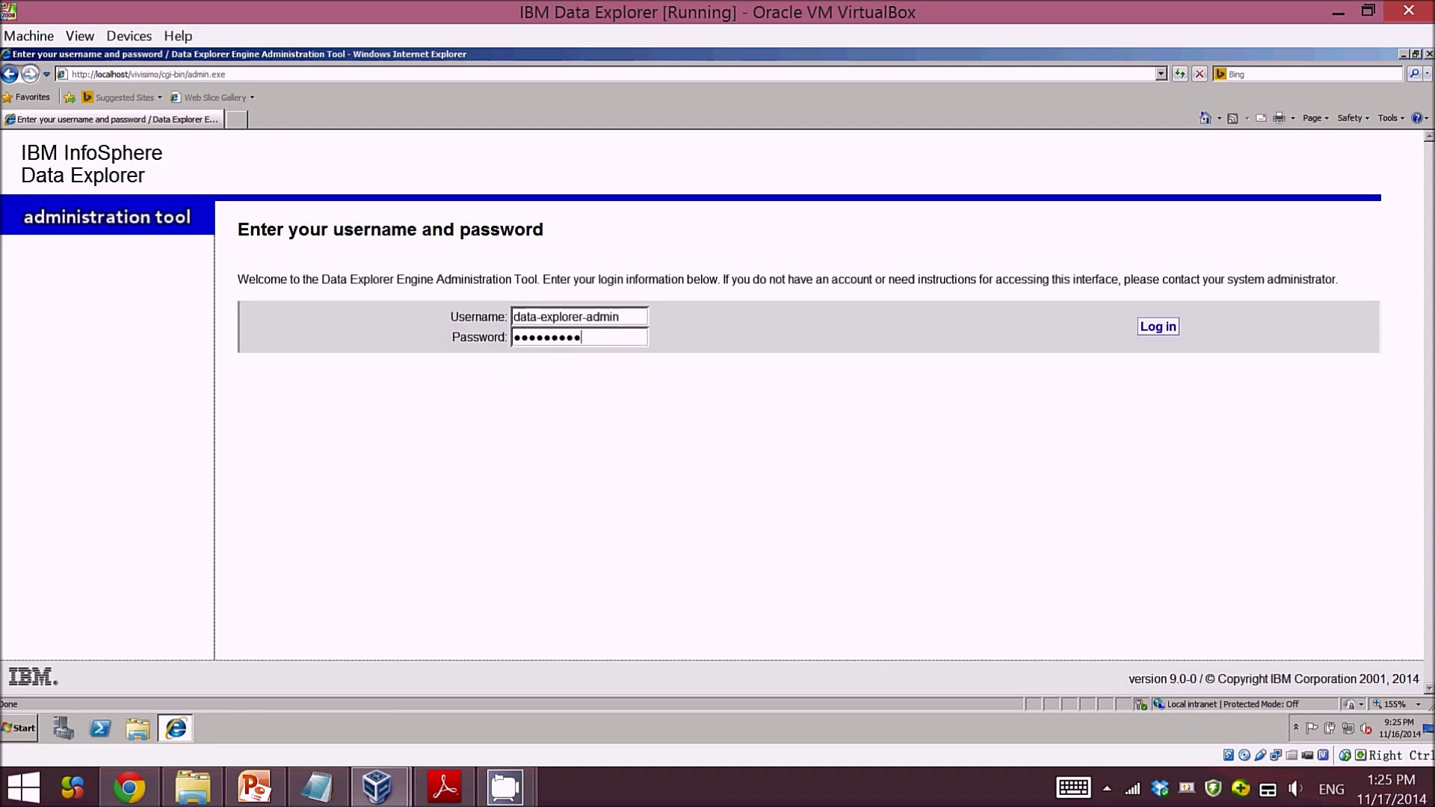
left_click(1155, 334)
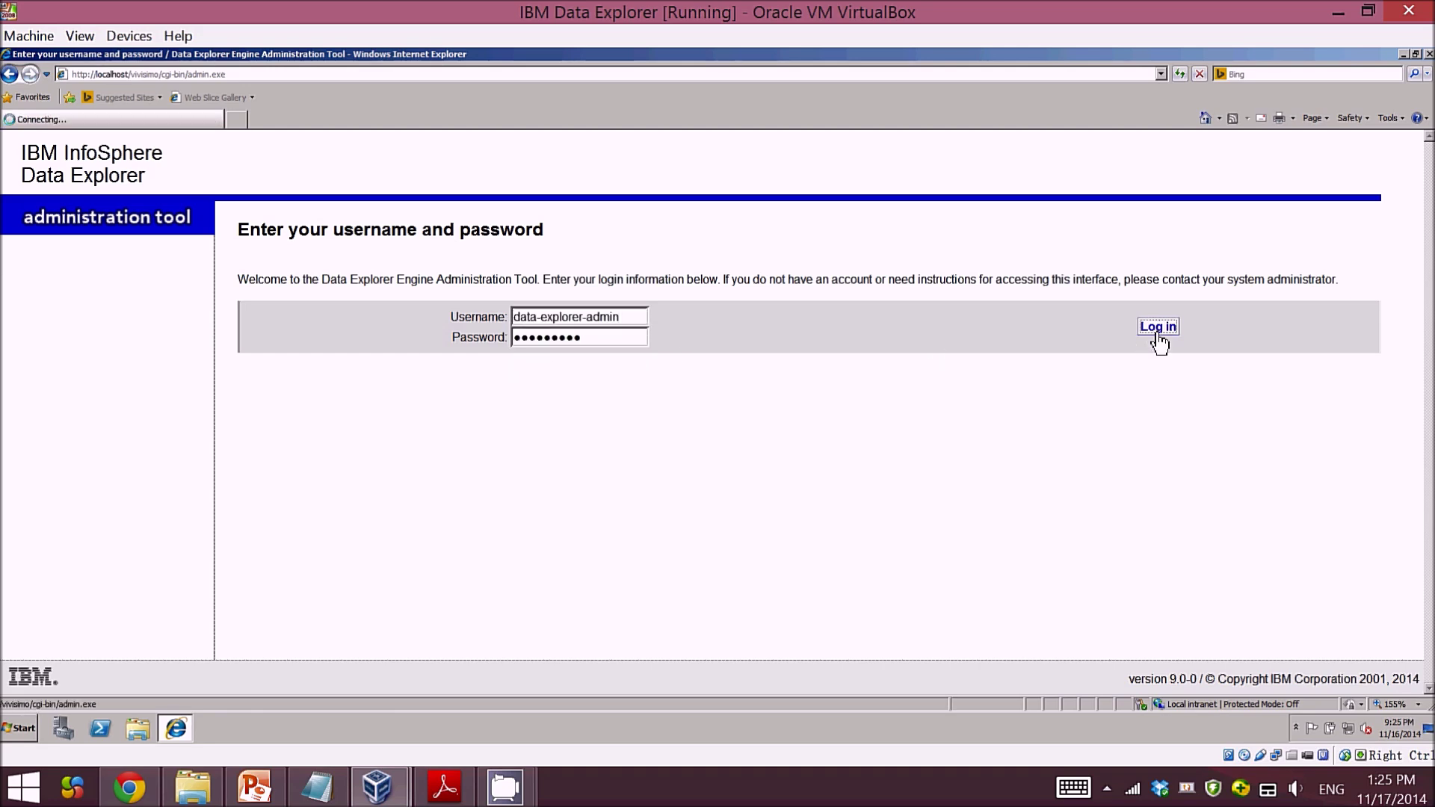